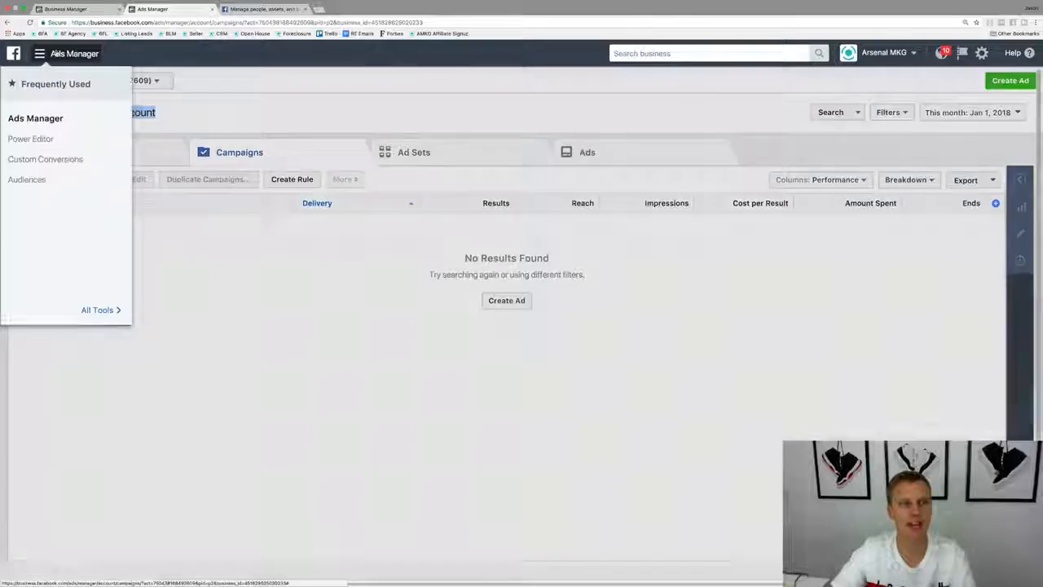
{"action": "mouse_move", "coordinate": [56, 59]}
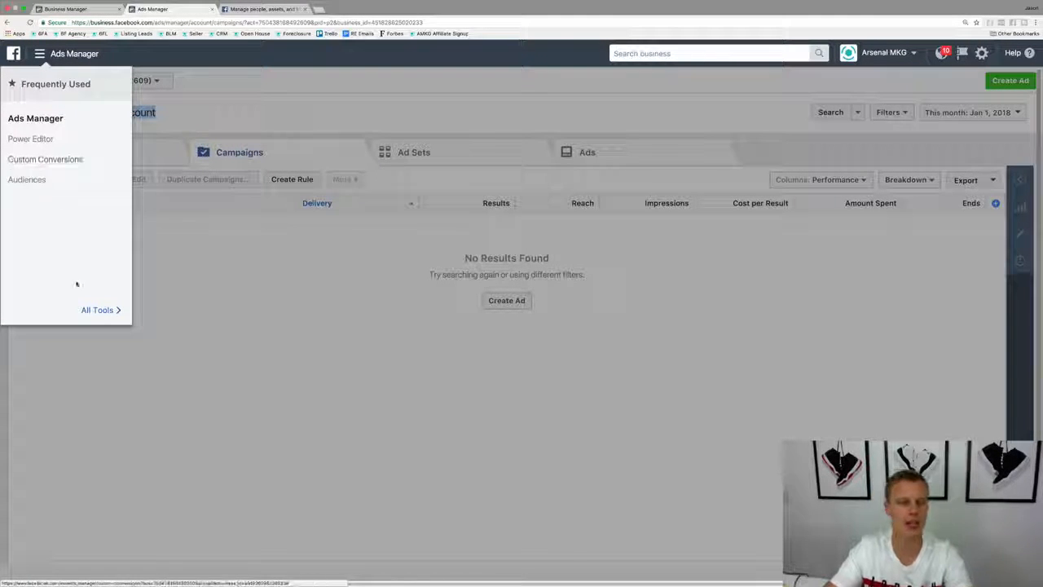
{"action": "mouse_move", "coordinate": [101, 313]}
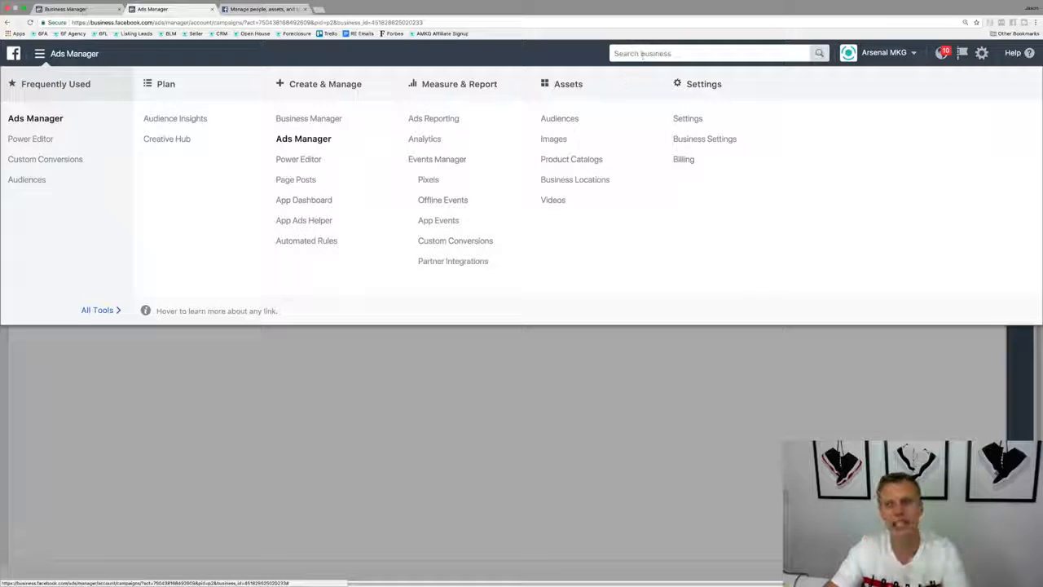
{"action": "left_click", "coordinate": [606, 374]}
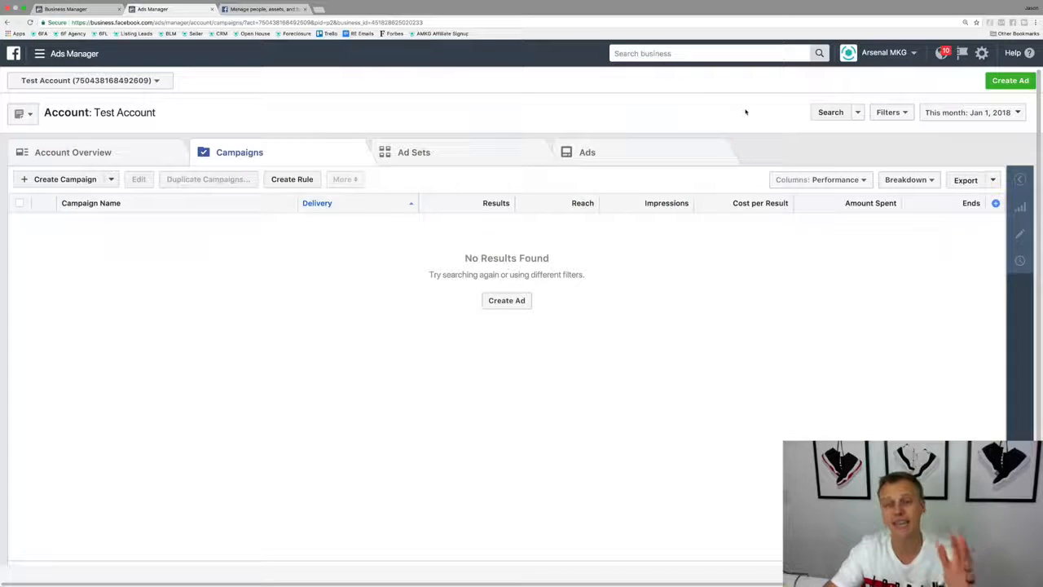
Search the business for "pixel" and open the Pixels tool.
{"action": "left_click", "coordinate": [629, 53]}
{"action": "type", "text": "pix"}
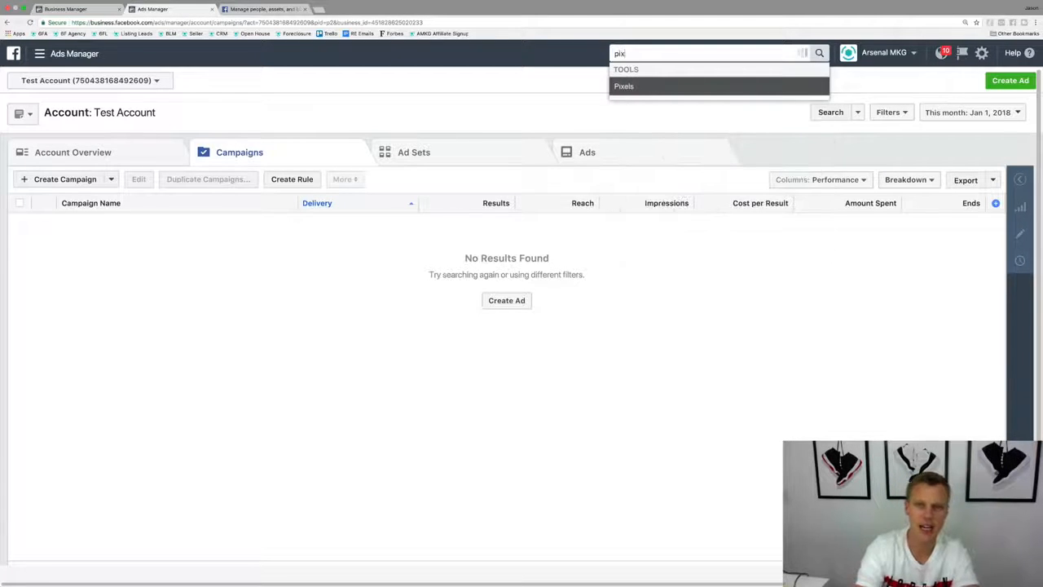
{"action": "type", "text": "el"}
{"action": "key", "text": "Return"}
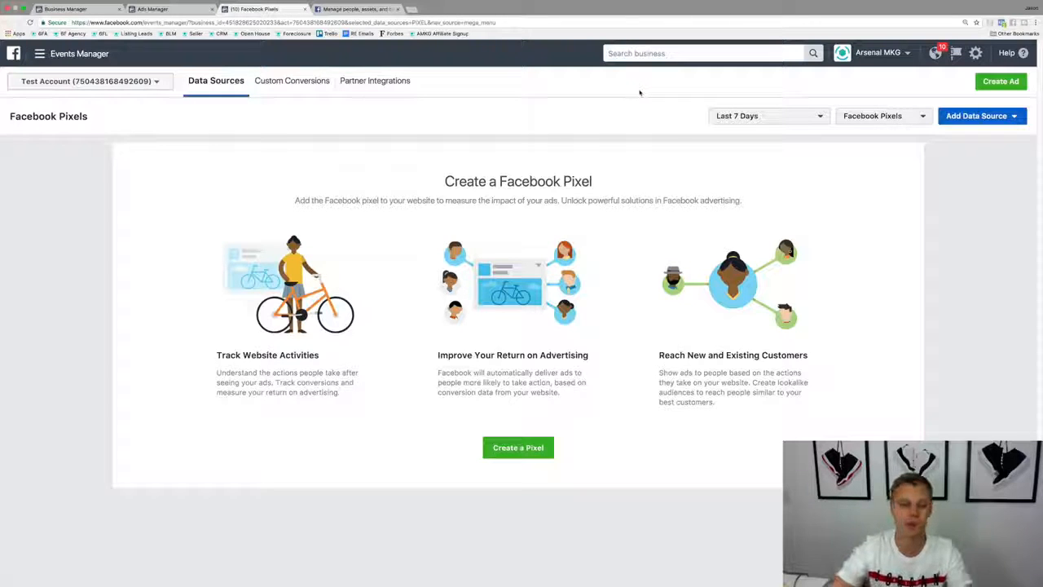
{"action": "left_click", "coordinate": [517, 453]}
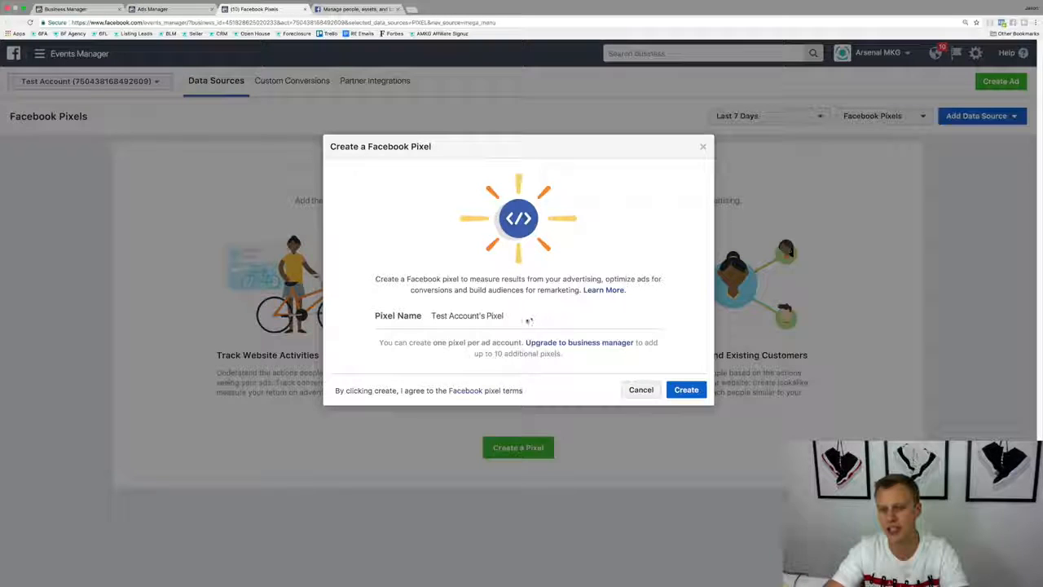
{"action": "left_click", "coordinate": [686, 391]}
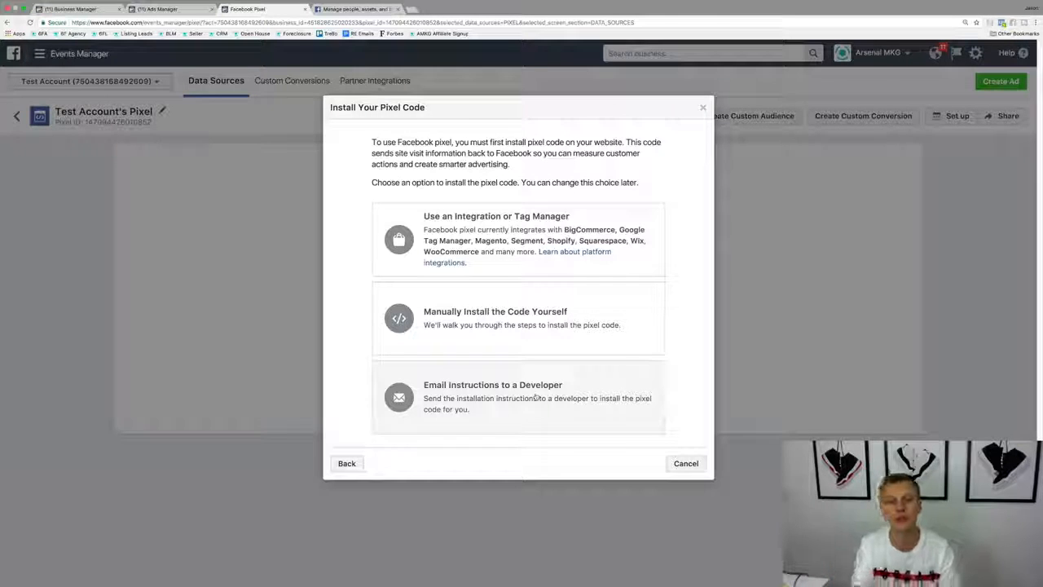
{"action": "left_click", "coordinate": [497, 320]}
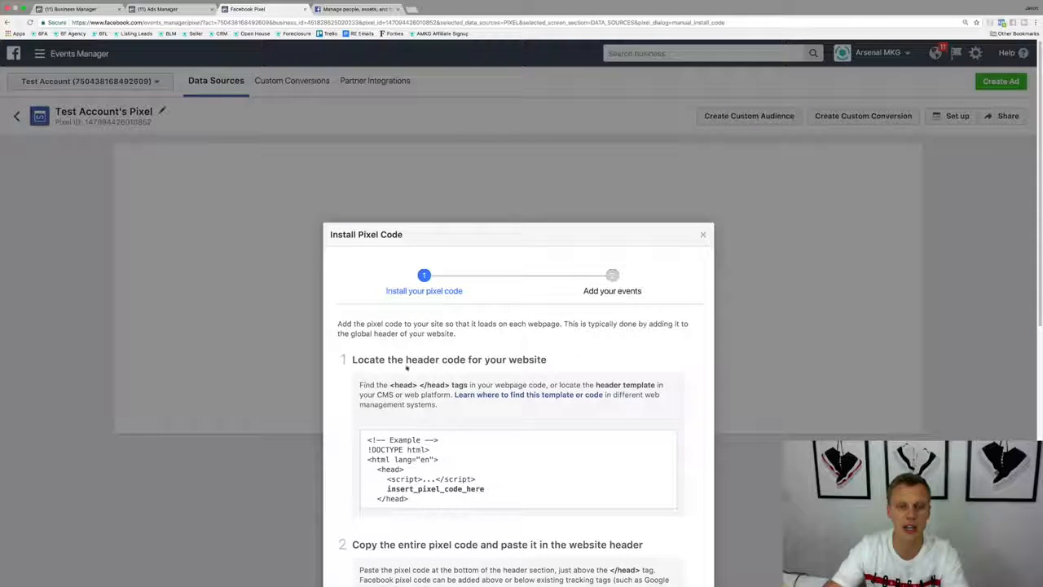
Go through the header installation instructions and copy the entire Facebook pixel code to the clipboard.
{"action": "scroll", "coordinate": [334, 398], "scroll_direction": "down", "scroll_amount": 5}
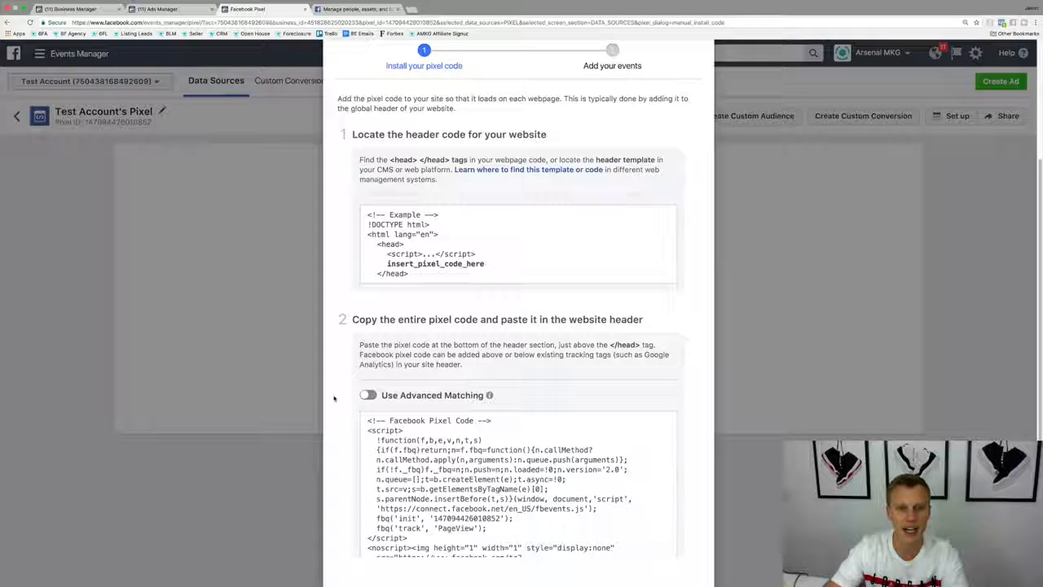
{"action": "left_click_drag", "start_coordinate": [369, 135], "coordinate": [595, 133]}
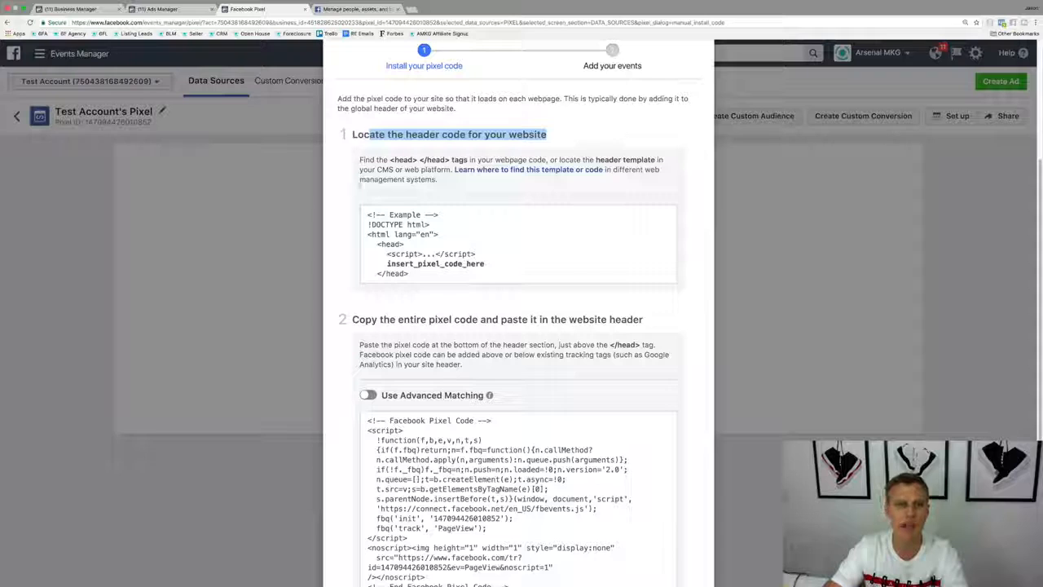
{"action": "scroll", "coordinate": [331, 278], "scroll_direction": "down", "scroll_amount": 3}
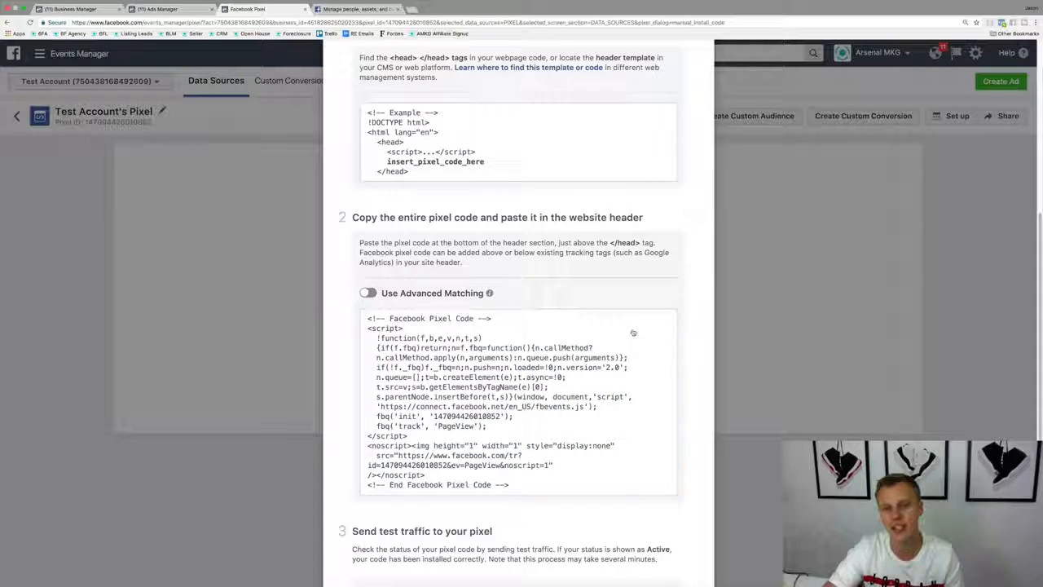
{"action": "mouse_move", "coordinate": [518, 396]}
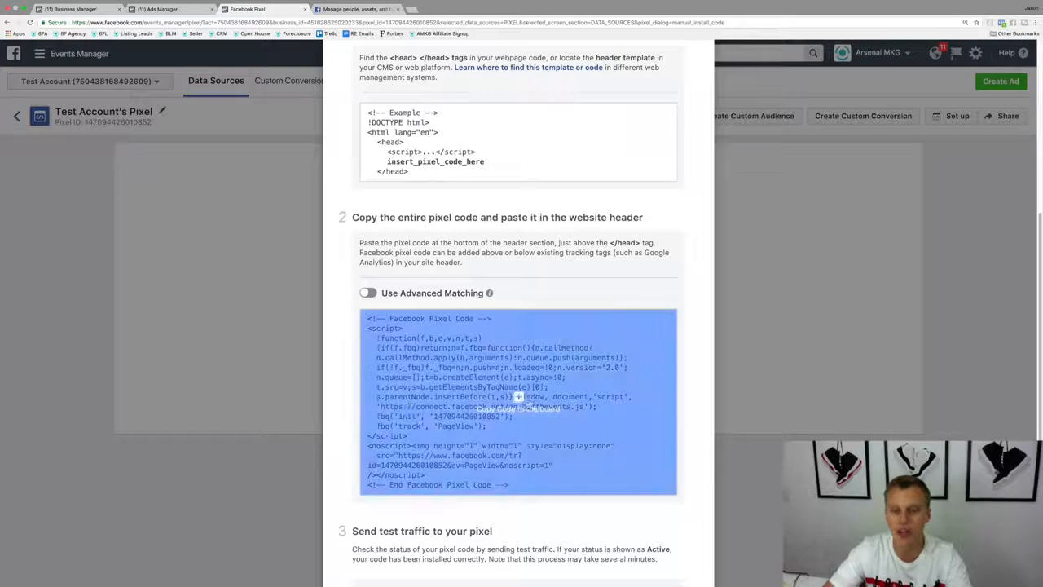
{"action": "left_click", "coordinate": [517, 398]}
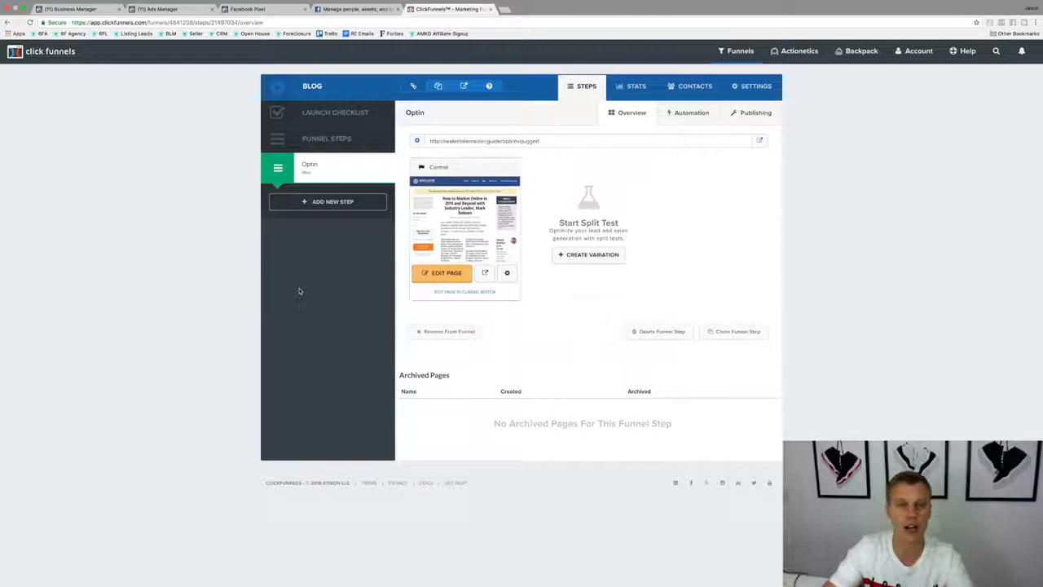
In ClickFunnels, edit the Blog funnel's Optin page and open its header tracking code, checking Facebook's installation instructions.
{"action": "left_click", "coordinate": [440, 277]}
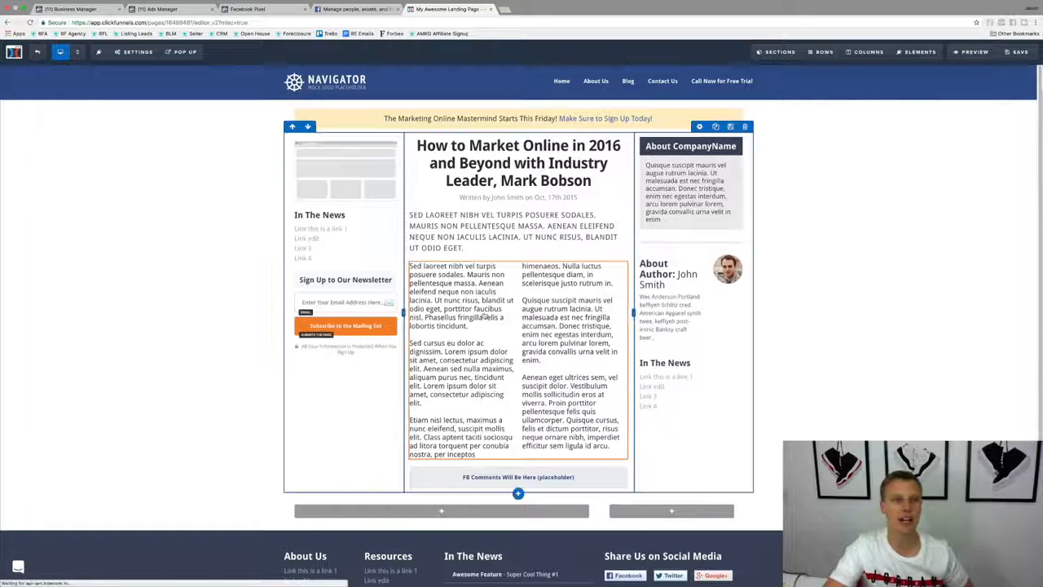
{"action": "left_click", "coordinate": [119, 52]}
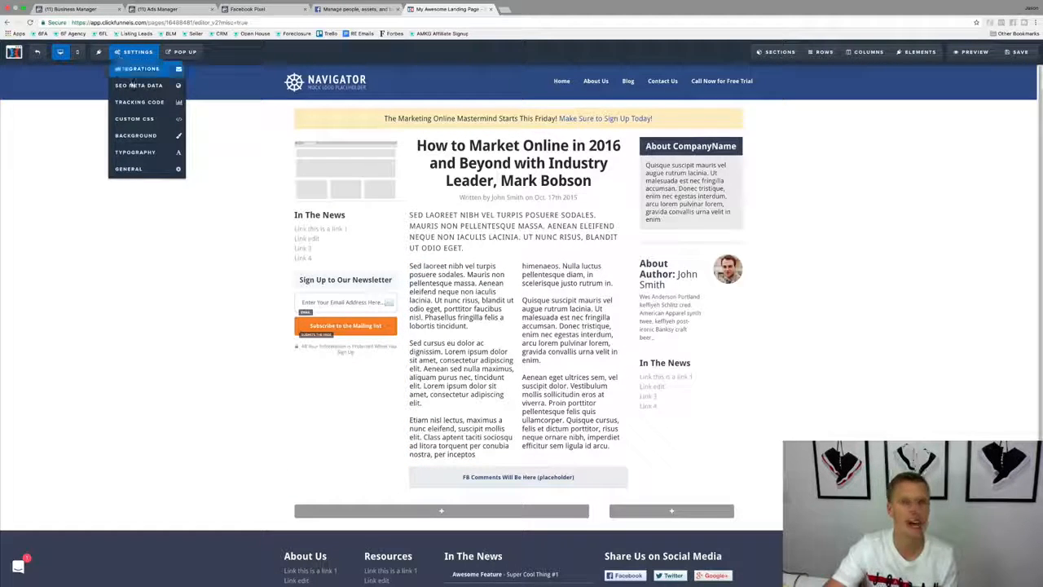
{"action": "left_click", "coordinate": [139, 101]}
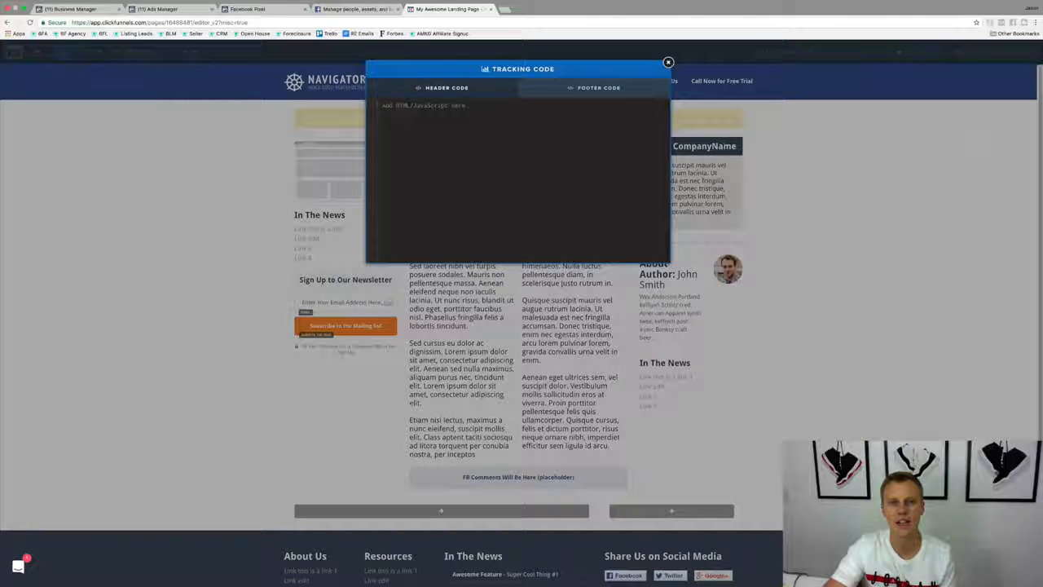
{"action": "left_click", "coordinate": [252, 9]}
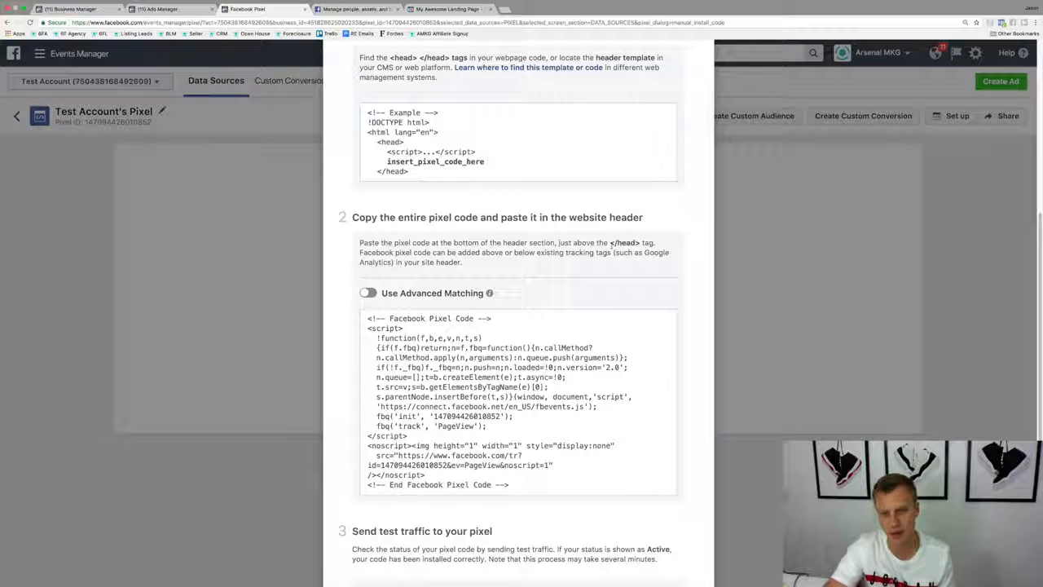
{"action": "left_click", "coordinate": [449, 9]}
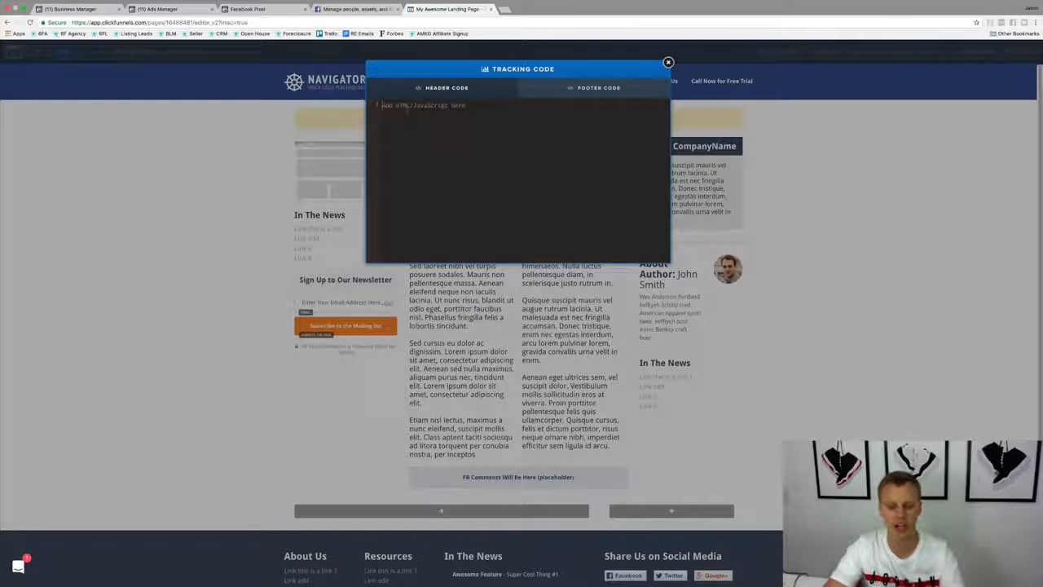
Paste the copied pixel code as the Optin page's header tracking code, save the page and leave the editor.
{"action": "key", "text": "super+v"}
{"action": "scroll", "coordinate": [515, 179], "scroll_direction": "up", "scroll_amount": 2}
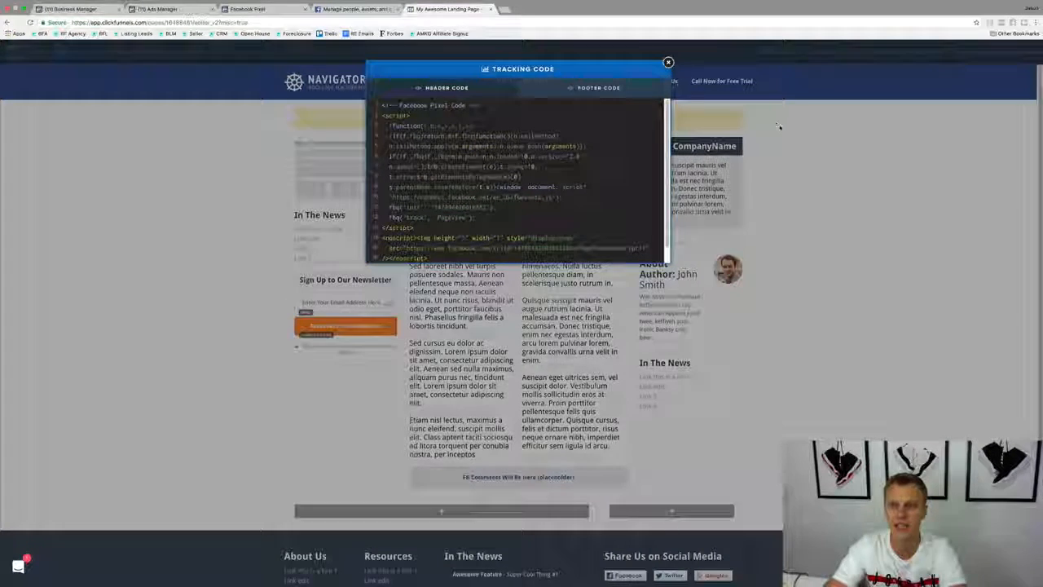
{"action": "left_click", "coordinate": [668, 62]}
{"action": "left_click", "coordinate": [1004, 54]}
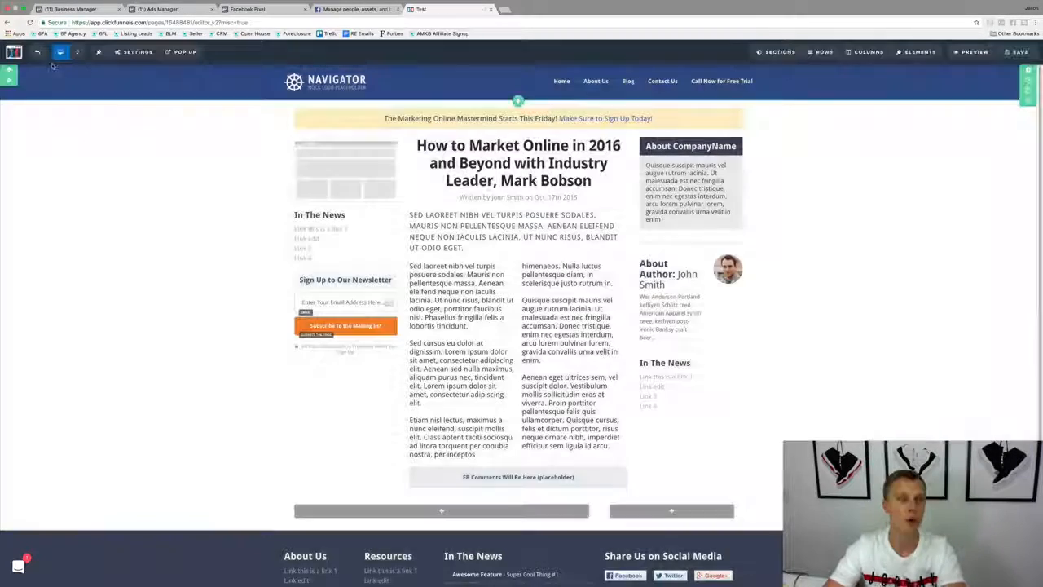
{"action": "left_click", "coordinate": [36, 52]}
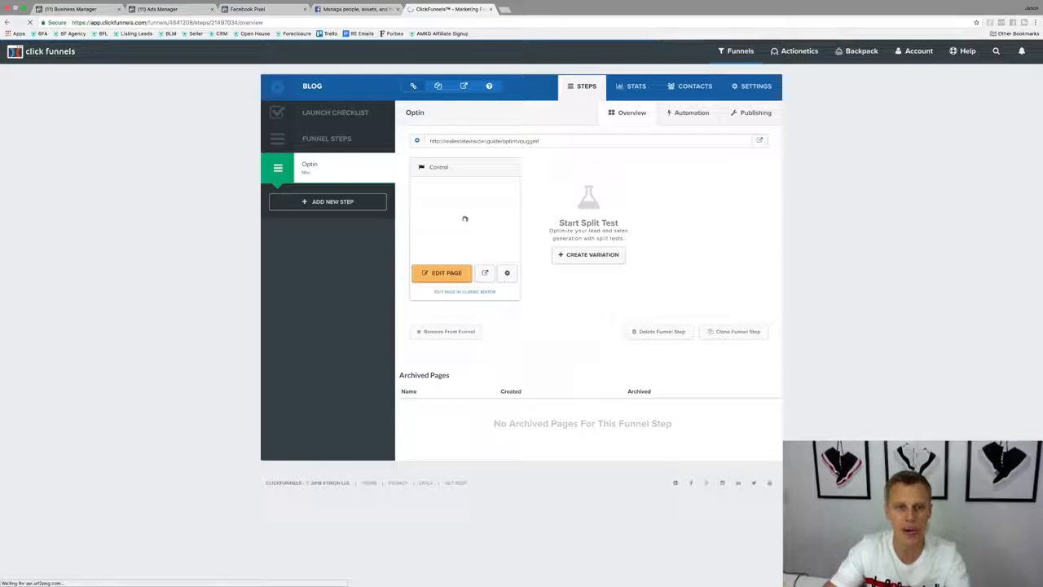
Paste the pixel code into the Blog funnel's funnel-wide head tracking code and save the funnel settings.
{"action": "left_click", "coordinate": [750, 88]}
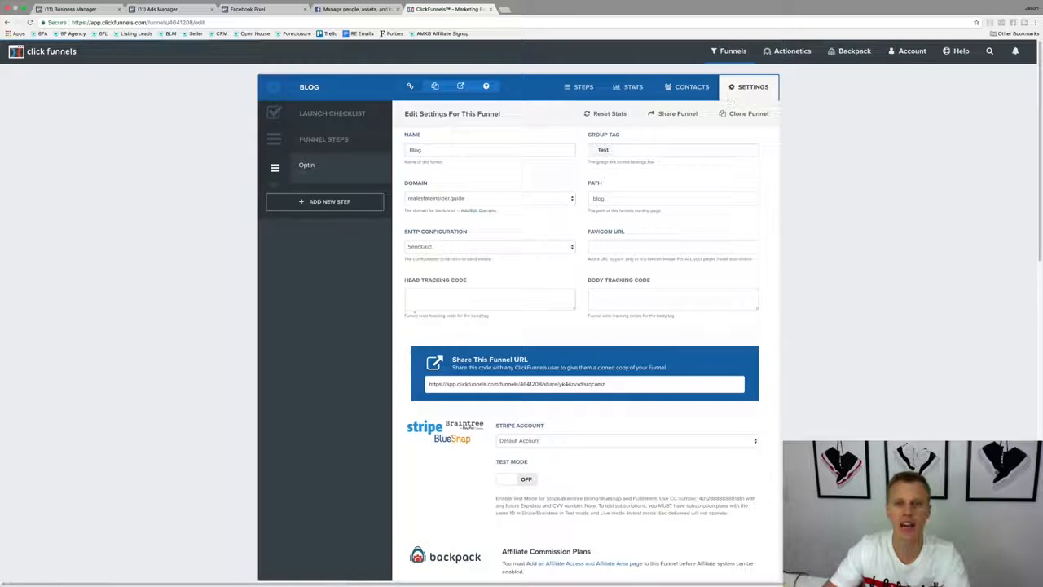
{"action": "left_click", "coordinate": [573, 307]}
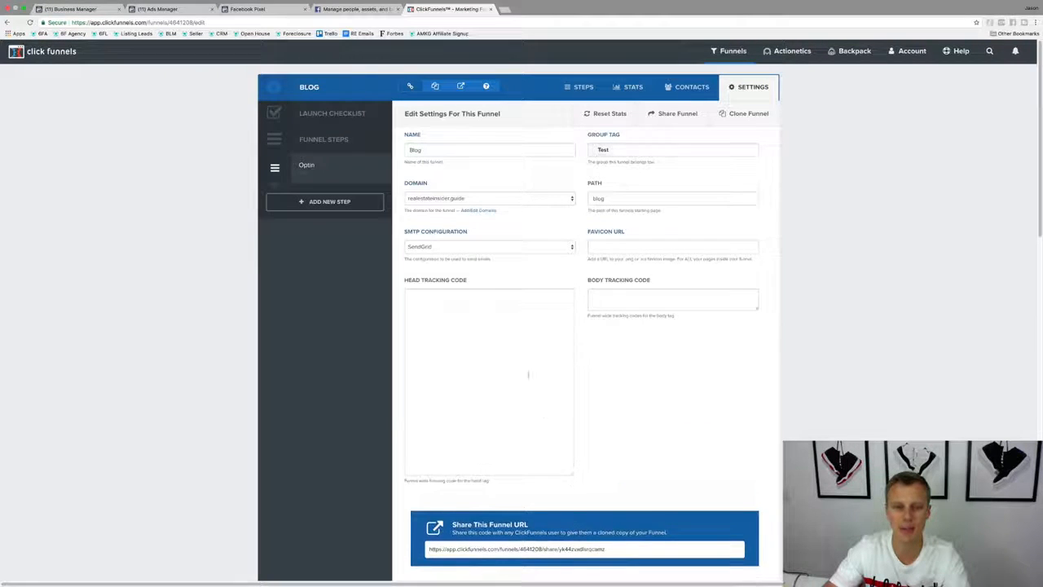
{"action": "key", "text": "super+v"}
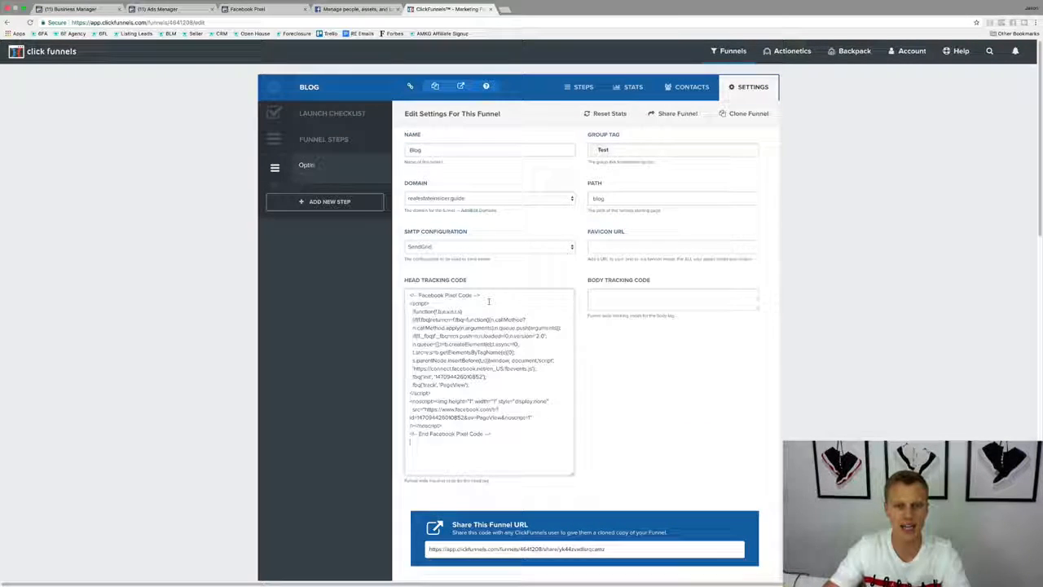
{"action": "scroll", "coordinate": [649, 362], "scroll_direction": "down", "scroll_amount": 15}
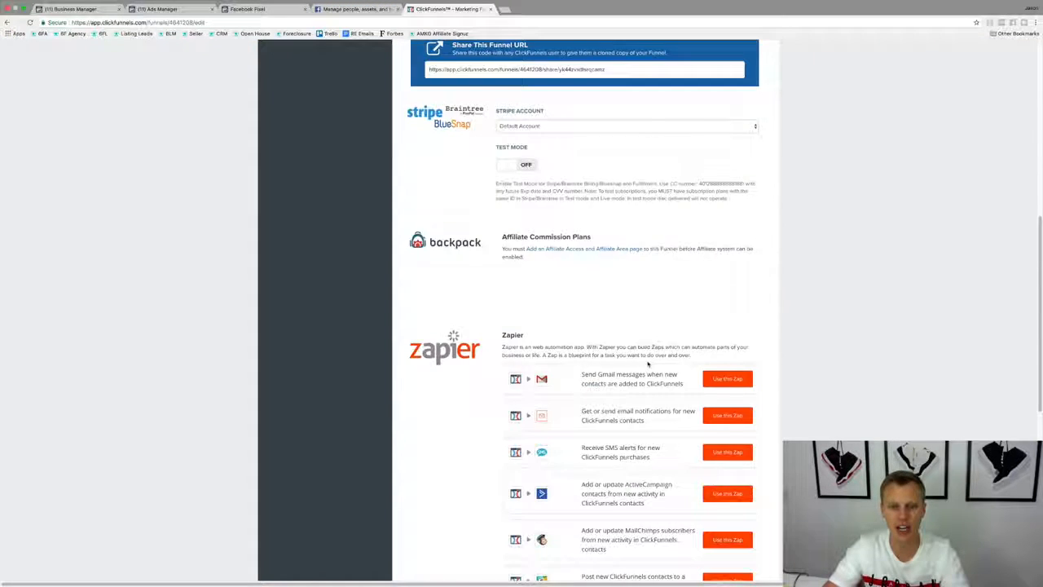
{"action": "left_click", "coordinate": [708, 514]}
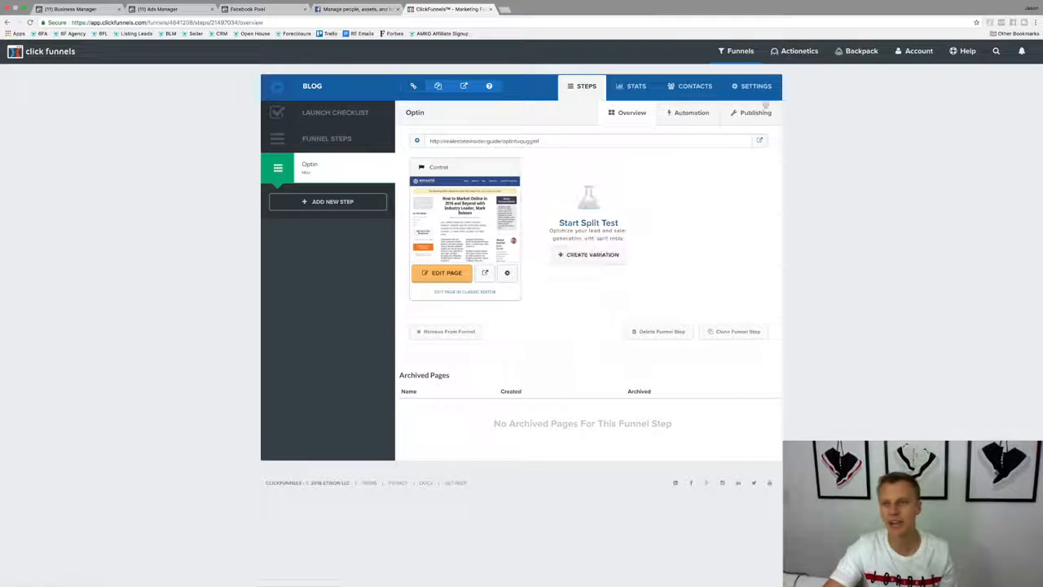
{"action": "left_click", "coordinate": [754, 89]}
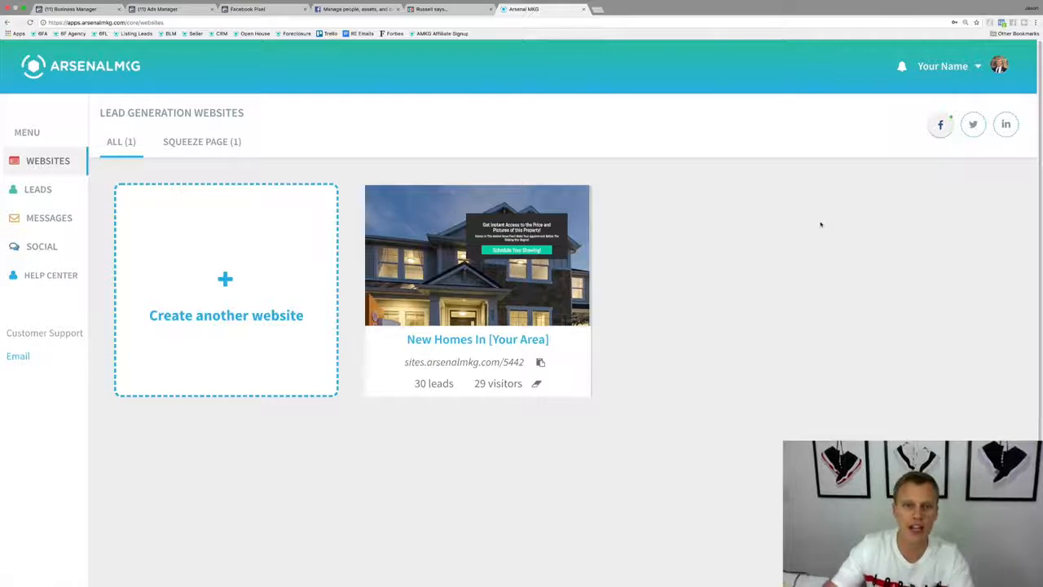
In Arsenal MKG, edit the New Homes In [Your Area] website and expand the landing page's advanced settings.
{"action": "mouse_move", "coordinate": [423, 213]}
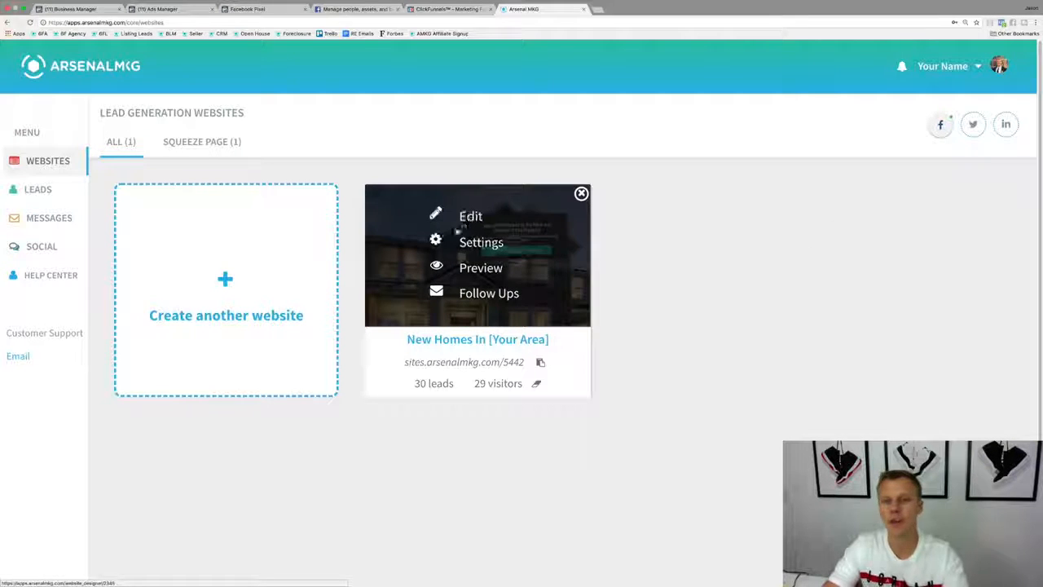
{"action": "left_click", "coordinate": [470, 216]}
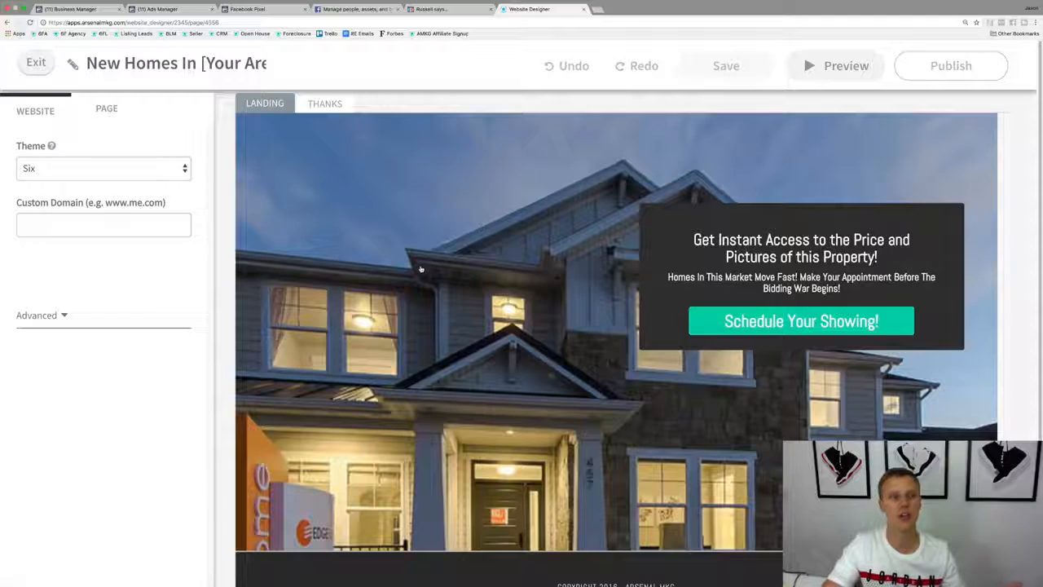
{"action": "left_click", "coordinate": [107, 108]}
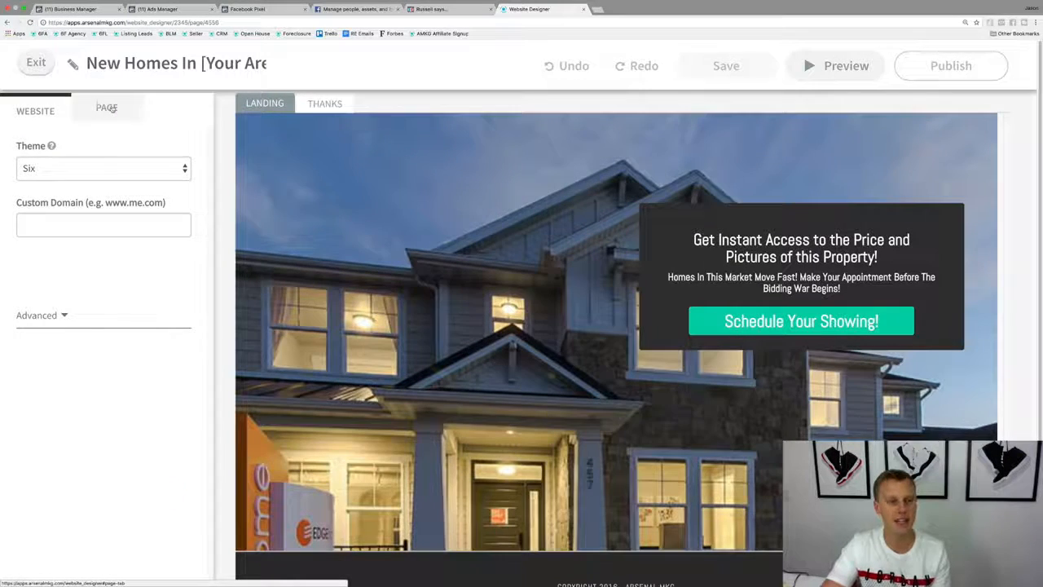
{"action": "scroll", "coordinate": [108, 220], "scroll_direction": "down", "scroll_amount": 2}
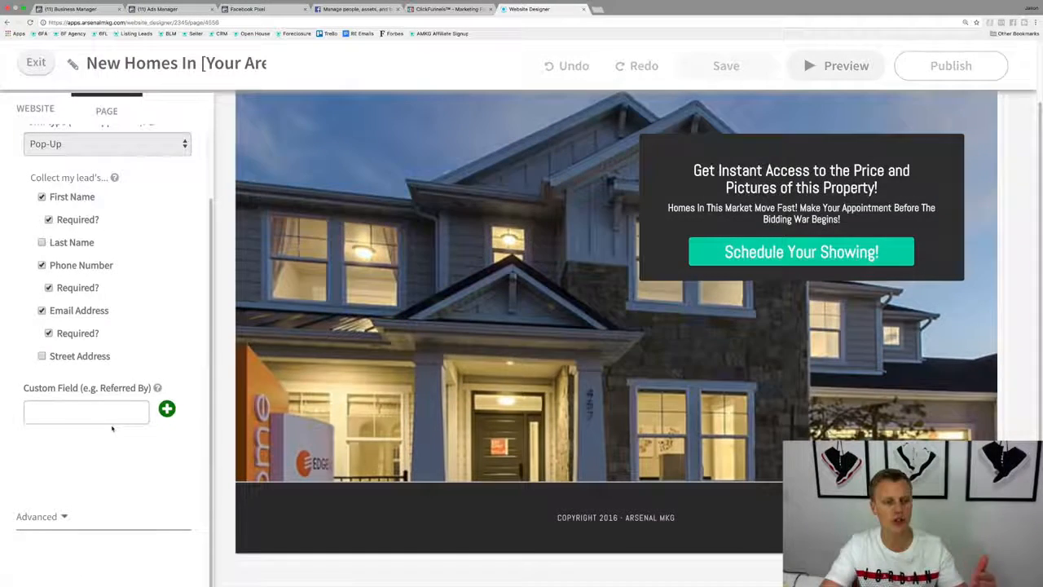
{"action": "left_click", "coordinate": [54, 518]}
{"action": "scroll", "coordinate": [104, 403], "scroll_direction": "down", "scroll_amount": 5}
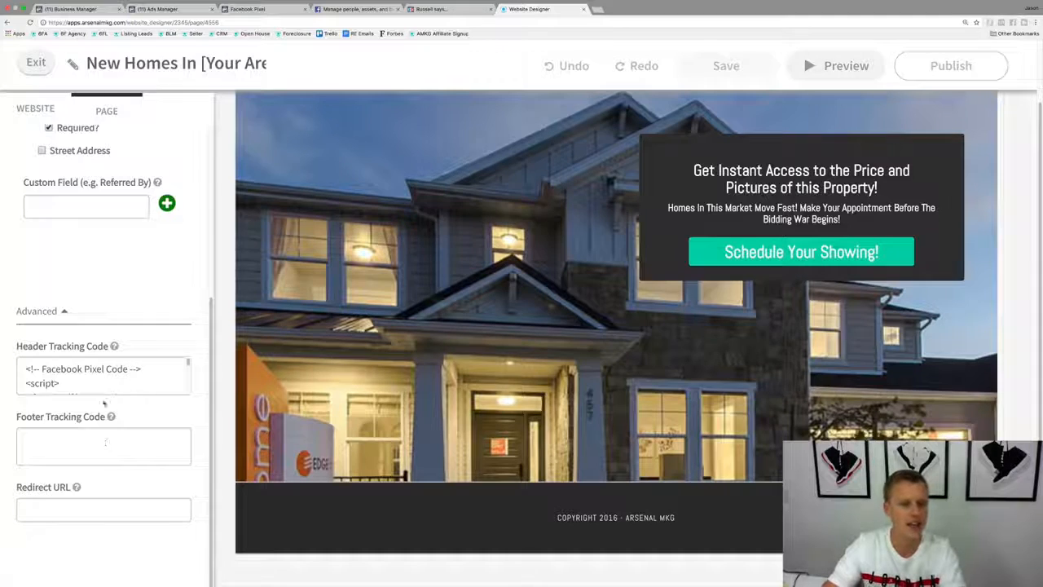
Replace the landing page's existing header tracking code with the copied Facebook pixel code.
{"action": "left_click", "coordinate": [183, 389]}
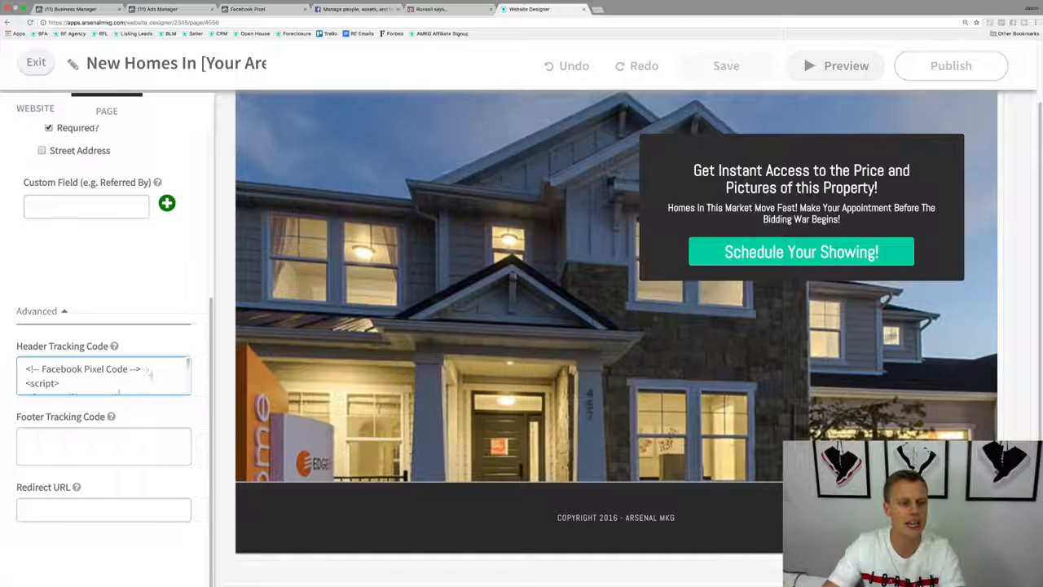
{"action": "key", "text": "super+a"}
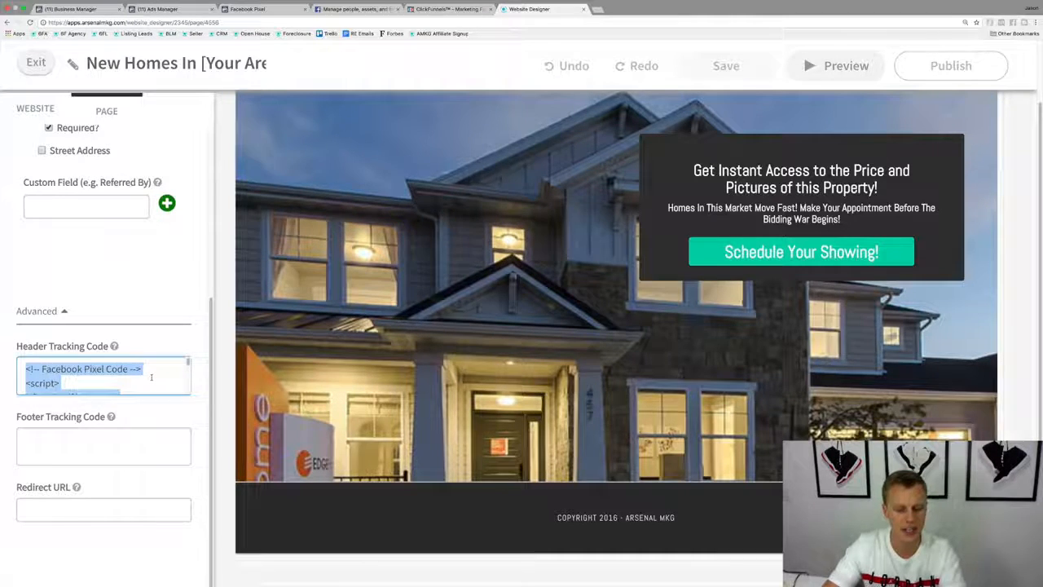
{"action": "key", "text": "super+v"}
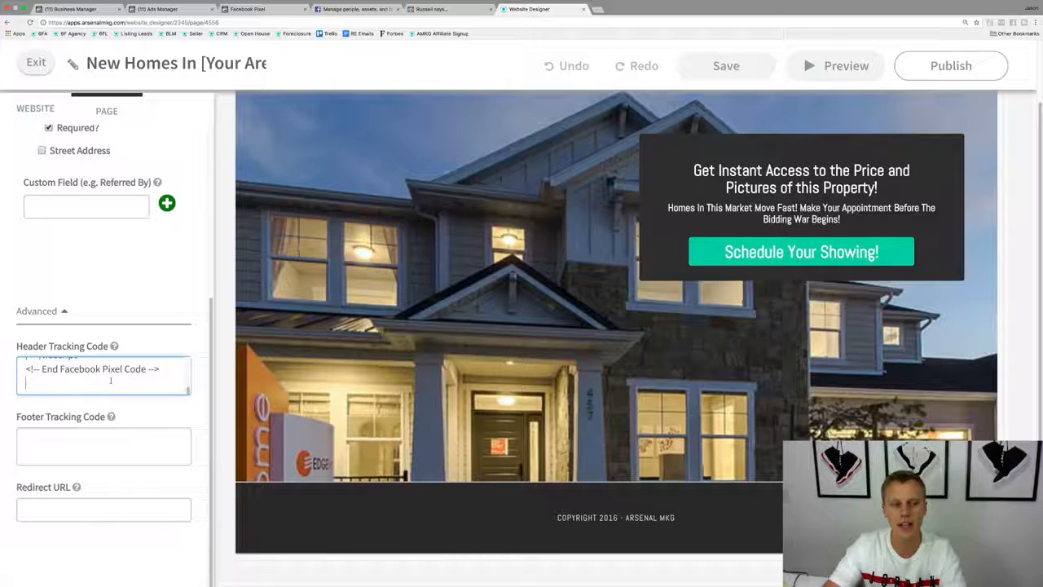
Add a new line below the end of the Facebook pixel code in the landing page's header tracking code.
{"action": "key", "text": "super+z"}
{"action": "left_click", "coordinate": [166, 381]}
{"action": "scroll", "coordinate": [167, 382], "scroll_direction": "down", "scroll_amount": 2}
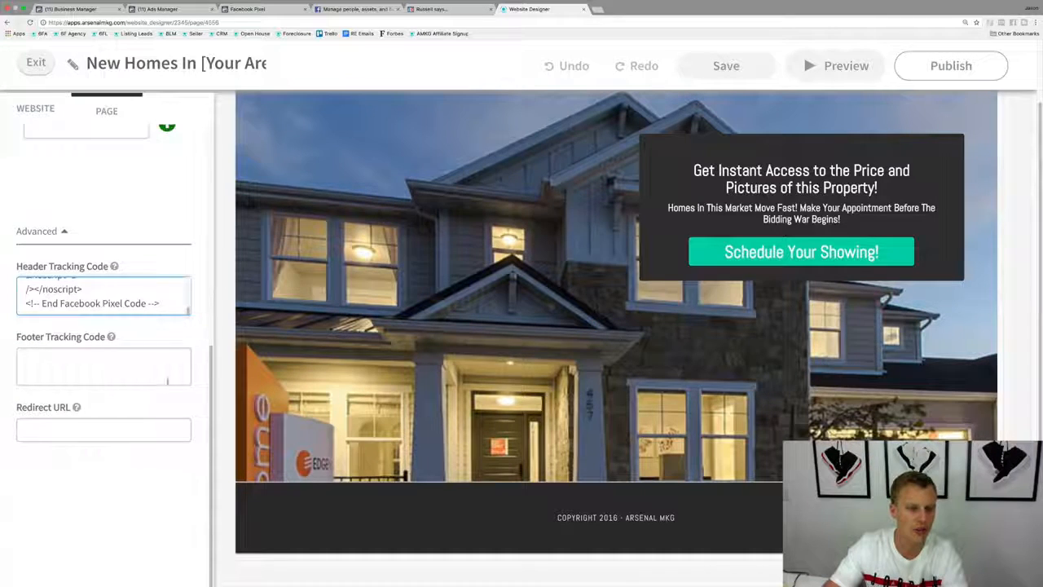
{"action": "left_click", "coordinate": [159, 303]}
{"action": "key", "text": "Return"}
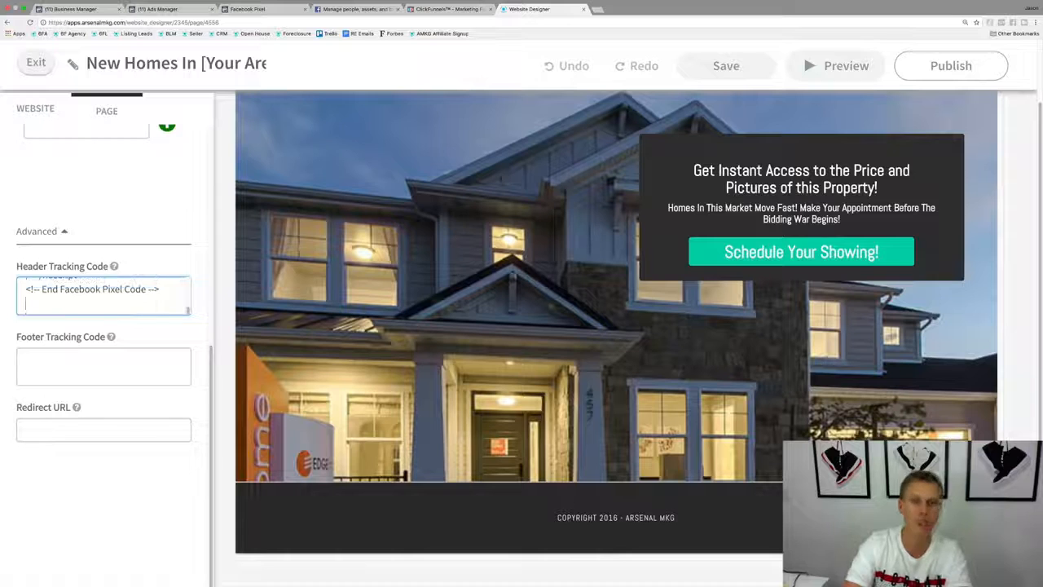
{"action": "key", "text": "BackSpace"}
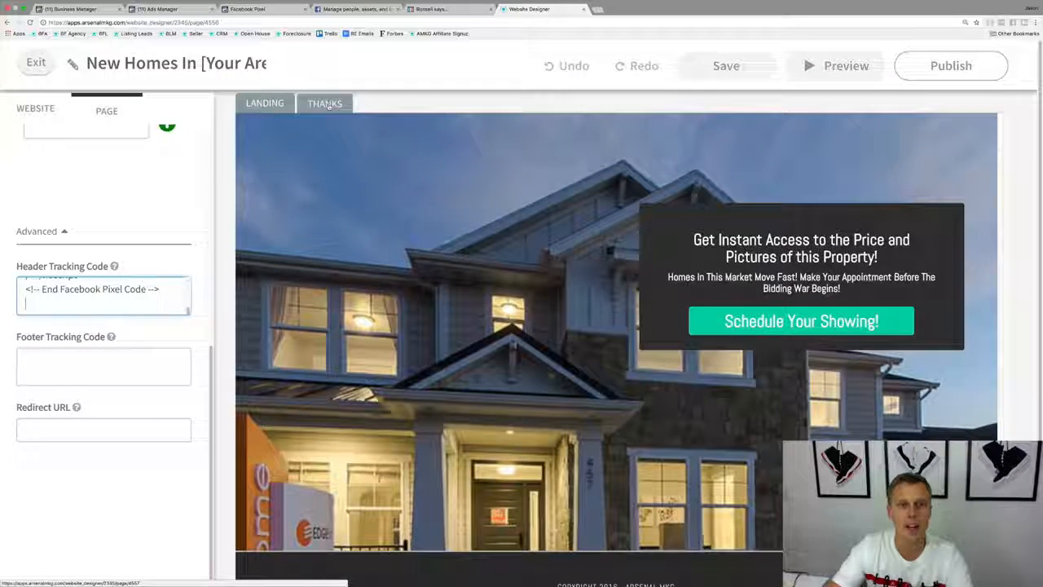
Open the Thanks page's own settings, add a new line after the pixel code in its header tracking code, and publish the website.
{"action": "left_click", "coordinate": [326, 105]}
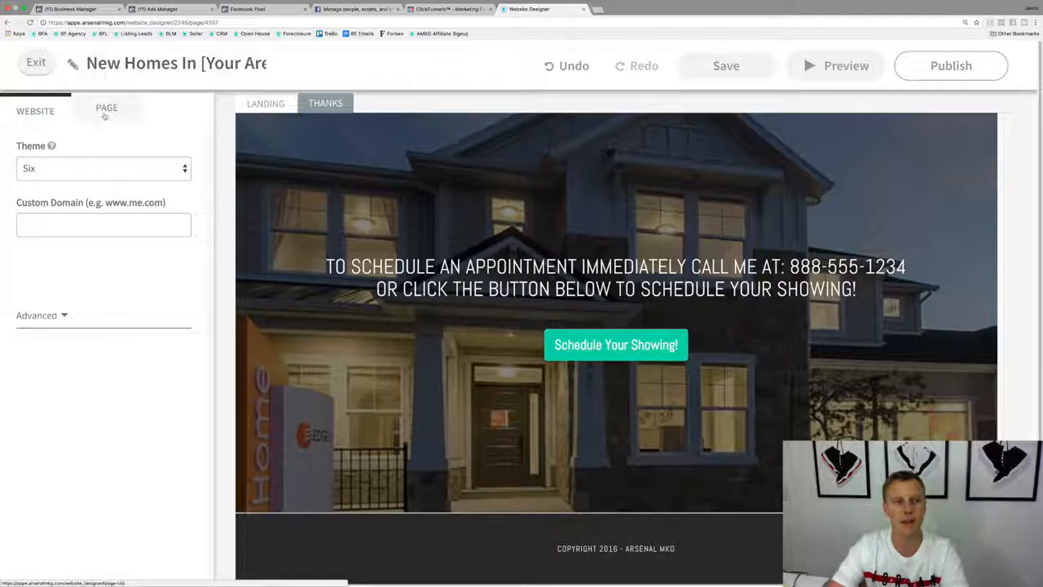
{"action": "left_click", "coordinate": [106, 109]}
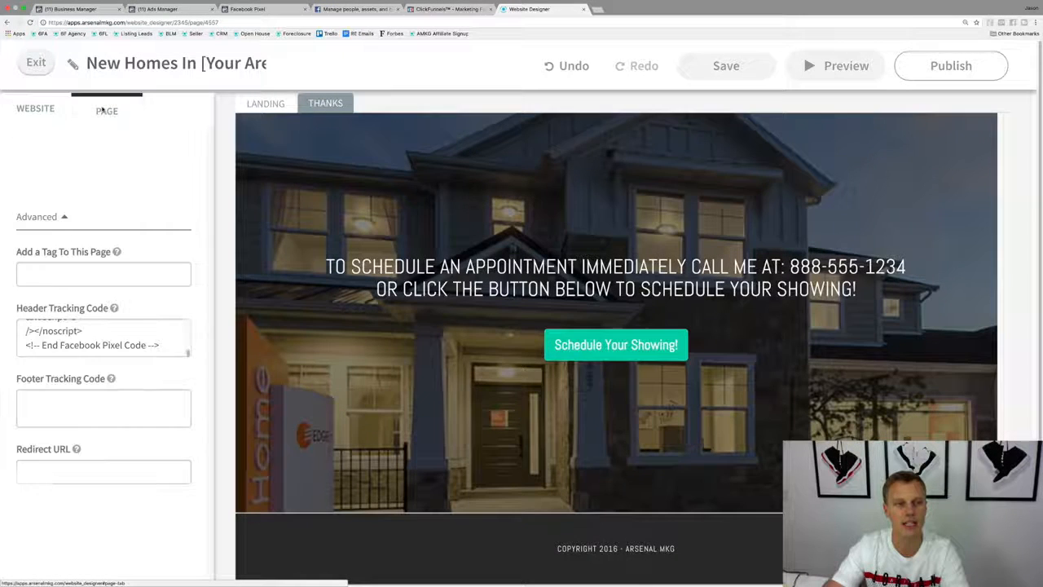
{"action": "left_click", "coordinate": [109, 334]}
{"action": "key", "text": "Return"}
{"action": "key", "text": "BackSpace"}
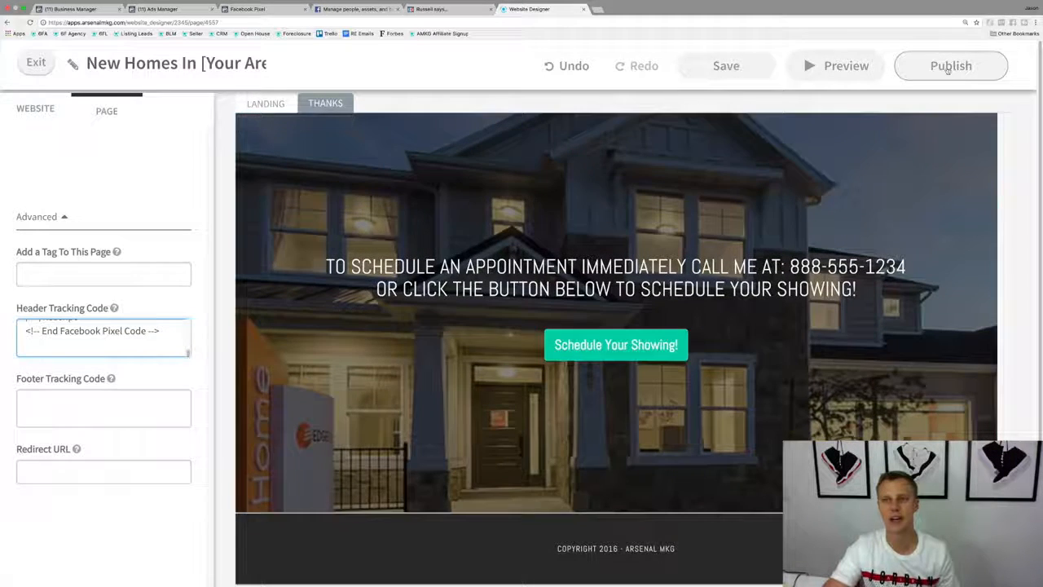
{"action": "left_click", "coordinate": [950, 67]}
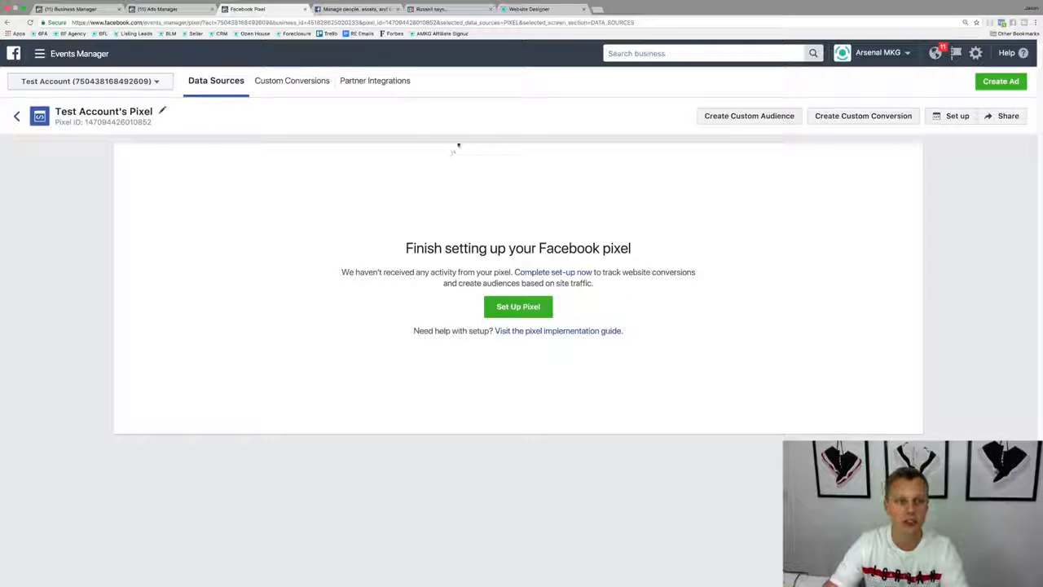
In Facebook Events Manager, search the business tools for "audien" and open the Audiences tool.
{"action": "left_click", "coordinate": [675, 52]}
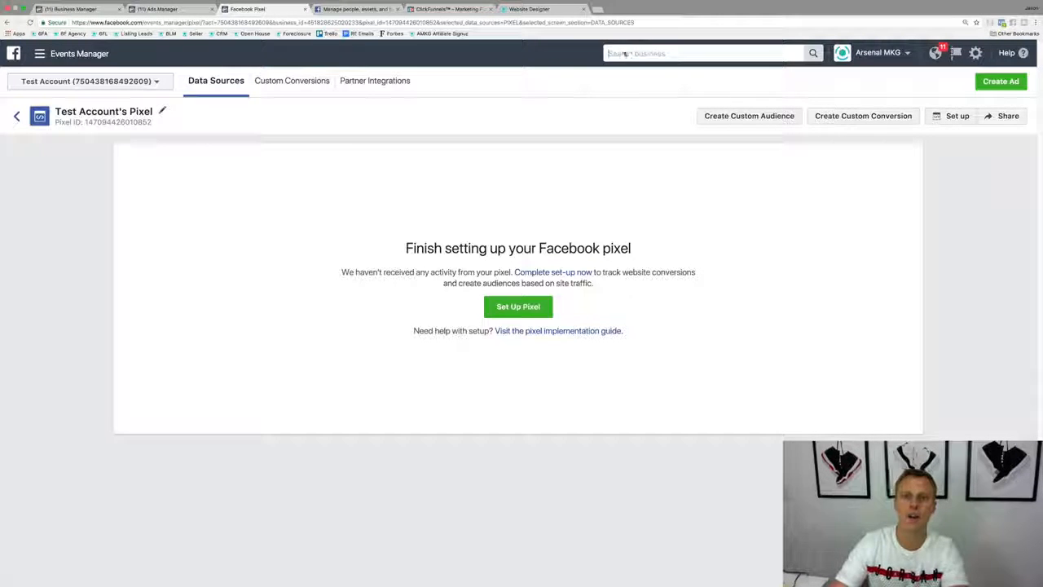
{"action": "type", "text": "audien"}
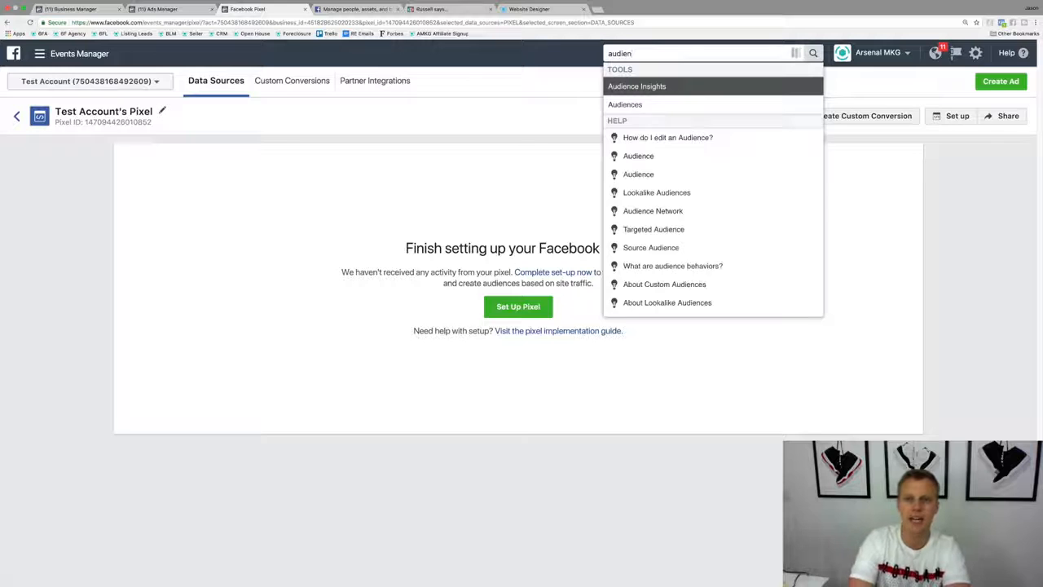
{"action": "key", "text": "Down"}
{"action": "key", "text": "Return"}
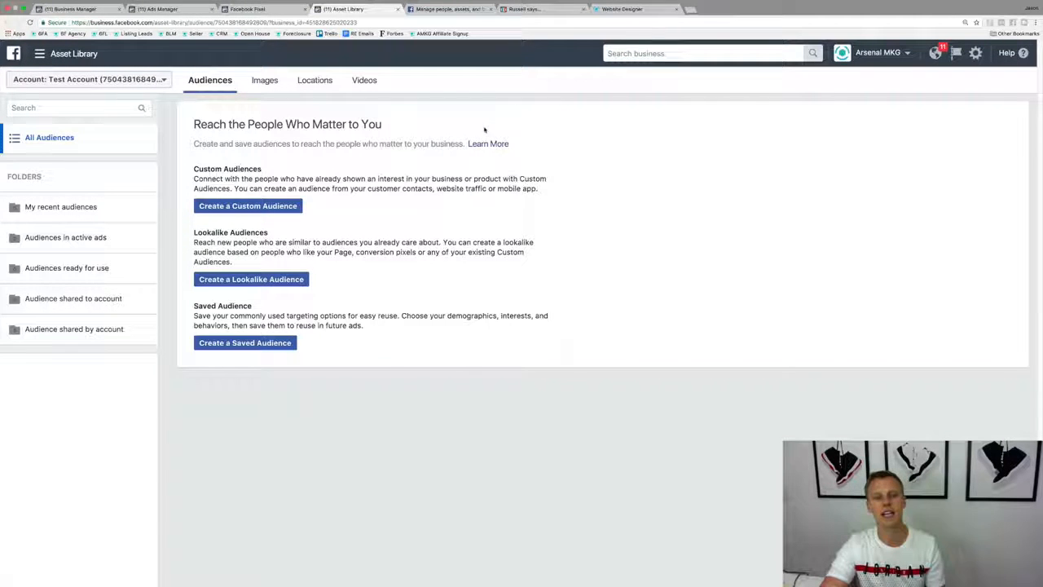
Start a website traffic custom audience covering all website visitors in the past 180 days.
{"action": "left_click", "coordinate": [236, 206]}
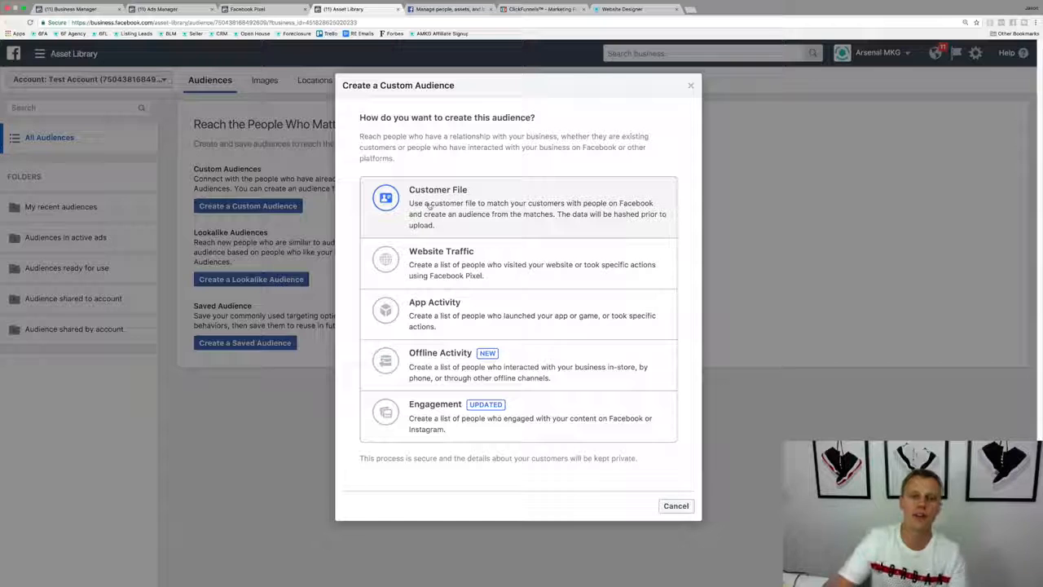
{"action": "left_click", "coordinate": [444, 265]}
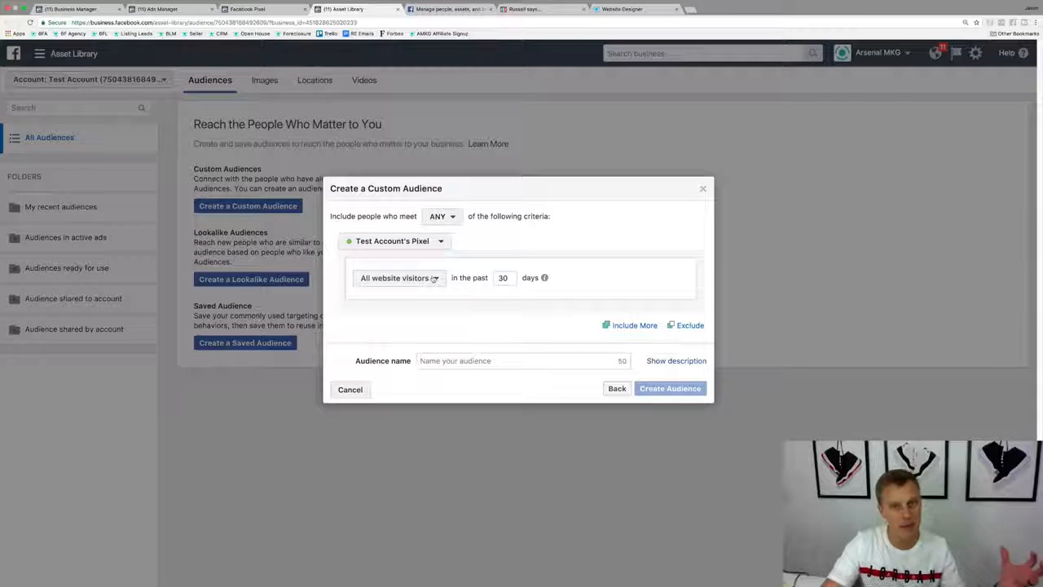
{"action": "left_click", "coordinate": [434, 277]}
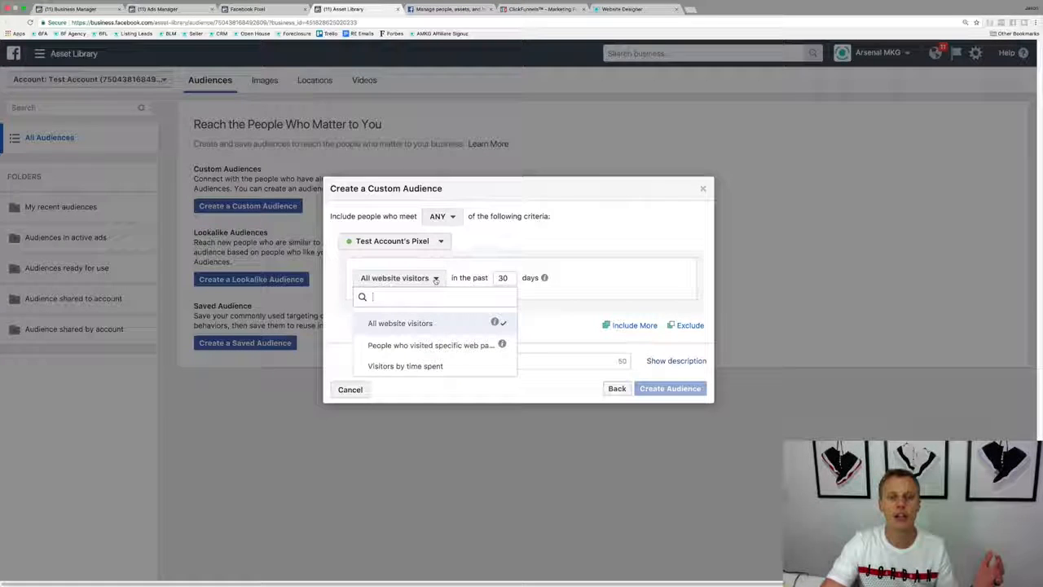
{"action": "left_click", "coordinate": [471, 277]}
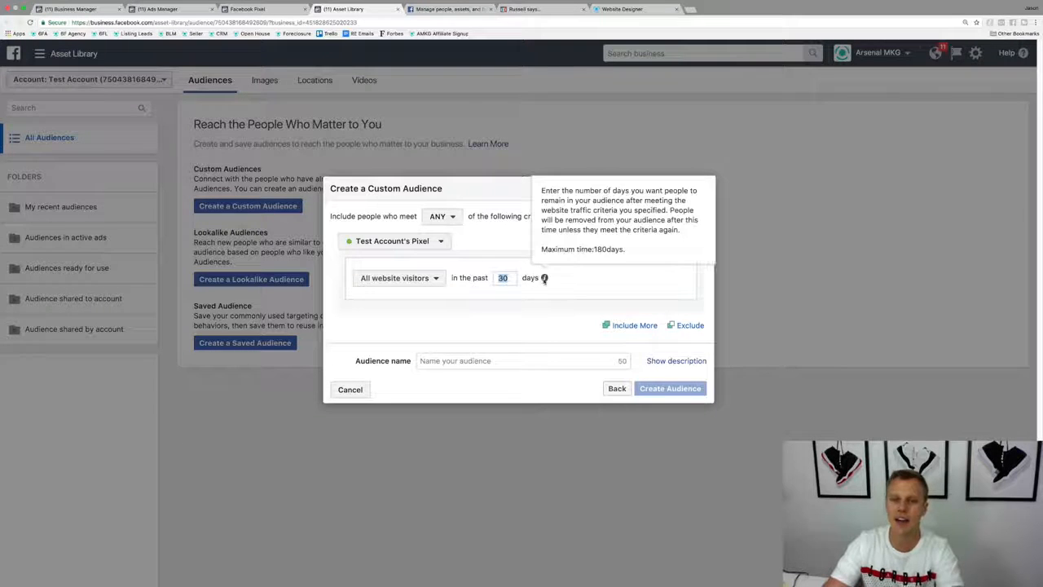
{"action": "mouse_move", "coordinate": [544, 278]}
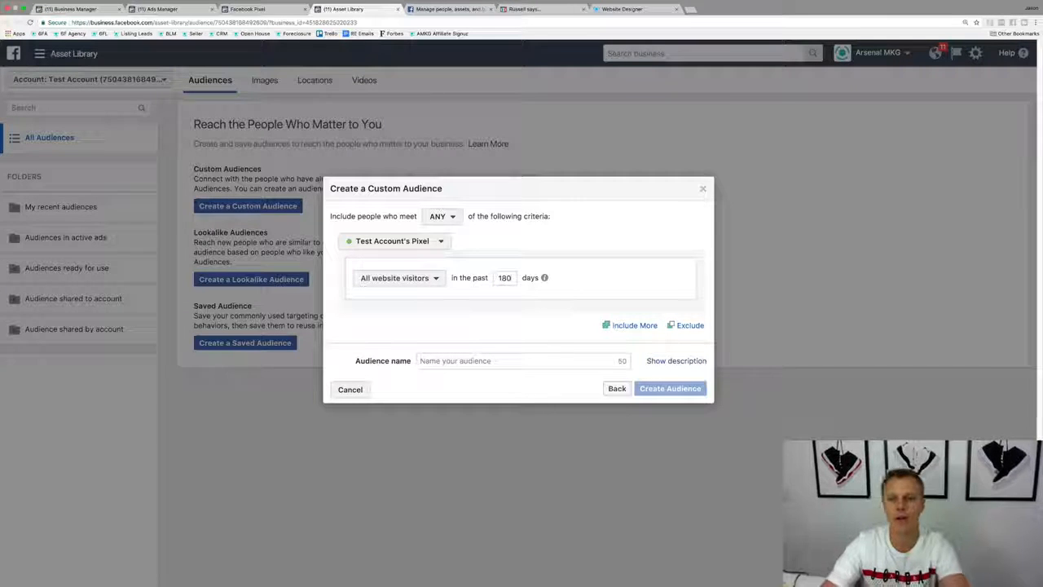
Name the audience "All Website Visitors" and create it.
{"action": "left_click", "coordinate": [487, 359]}
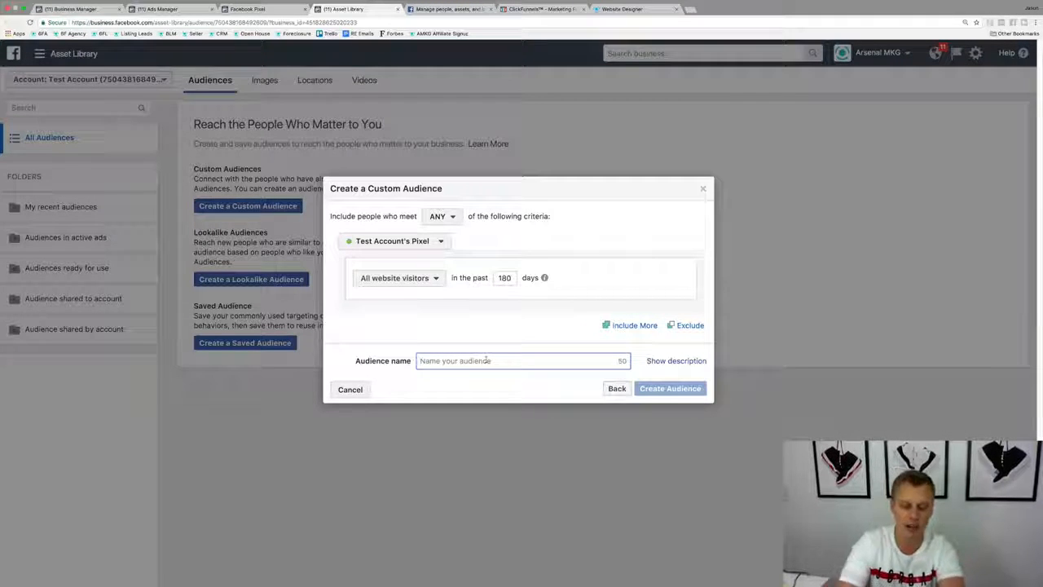
{"action": "type", "text": "All Web"}
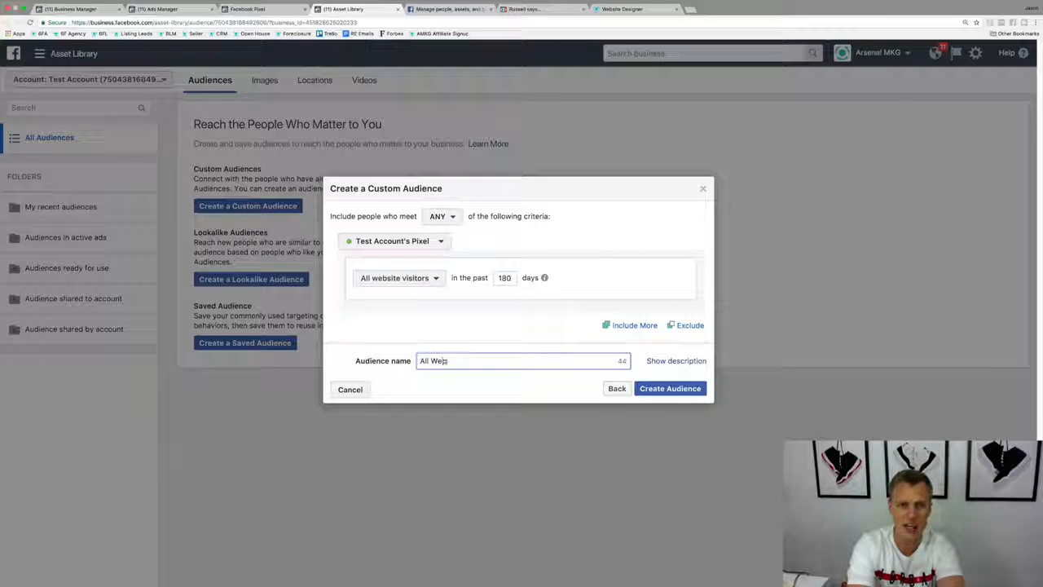
{"action": "type", "text": "site Visitors"}
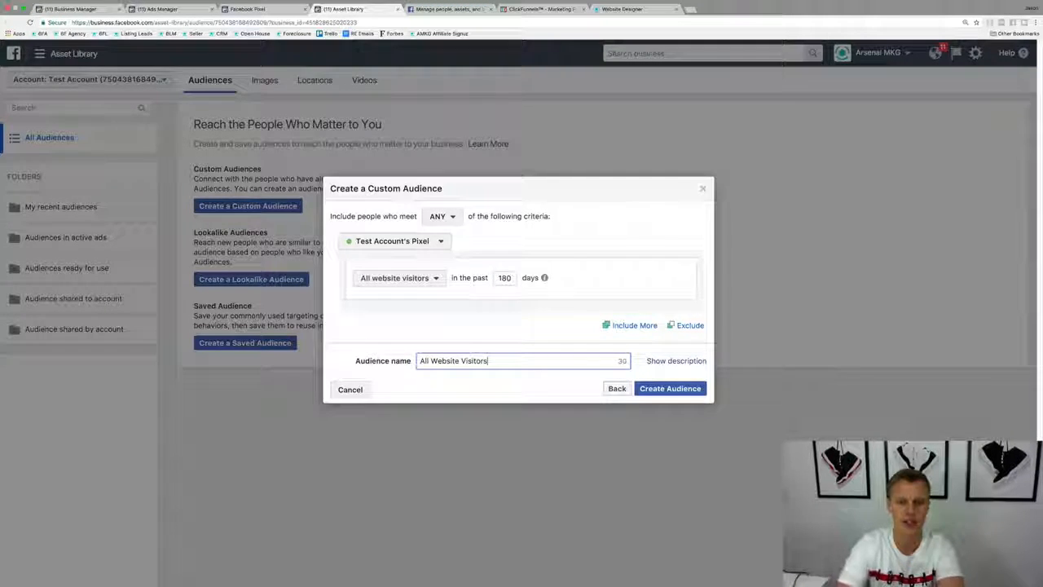
{"action": "left_click", "coordinate": [670, 387]}
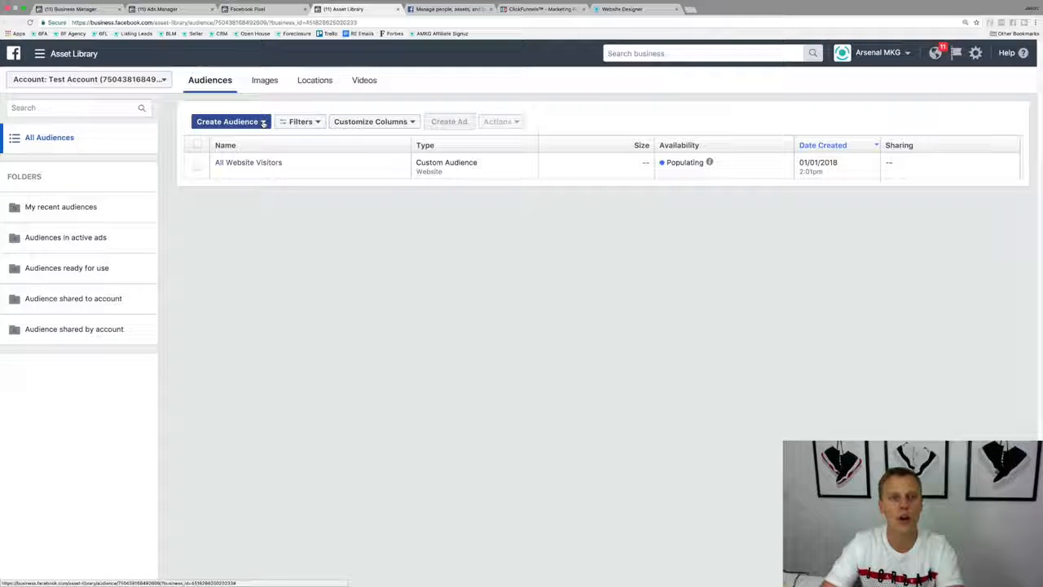
Start another website traffic custom audience that includes people who visited specific web pages.
{"action": "left_click", "coordinate": [262, 123]}
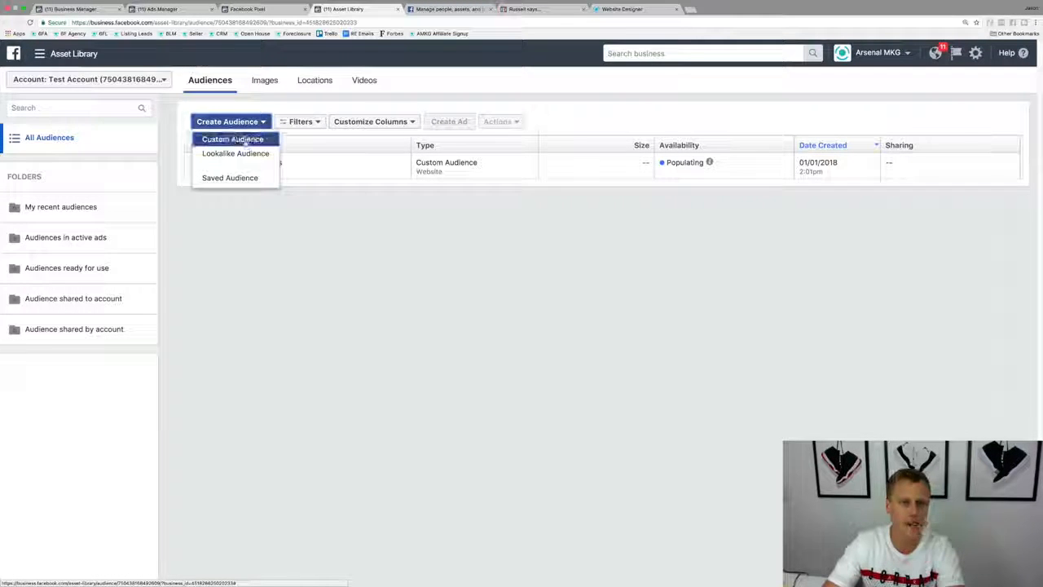
{"action": "left_click", "coordinate": [236, 140]}
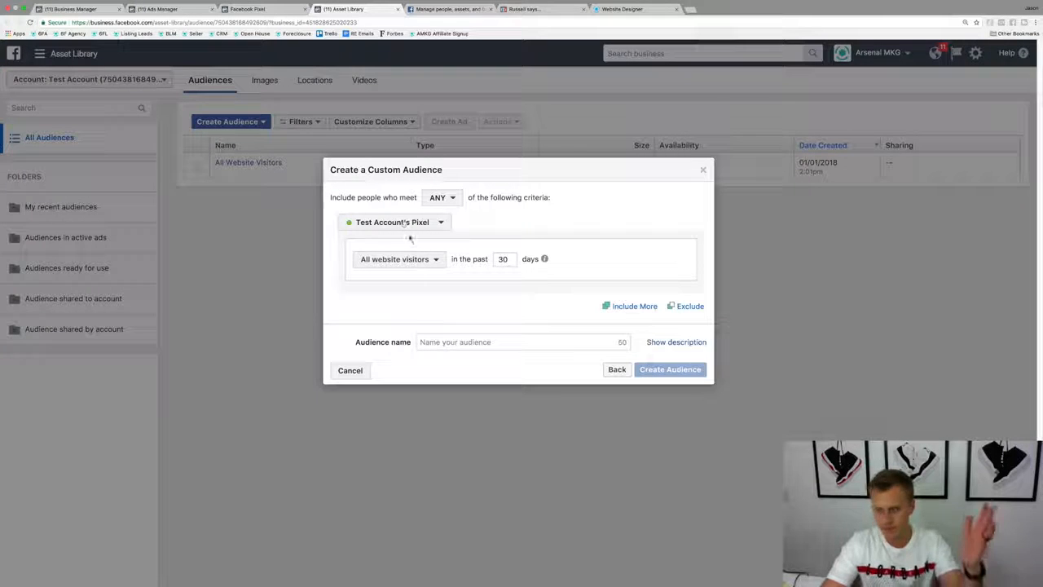
{"action": "left_click", "coordinate": [428, 260]}
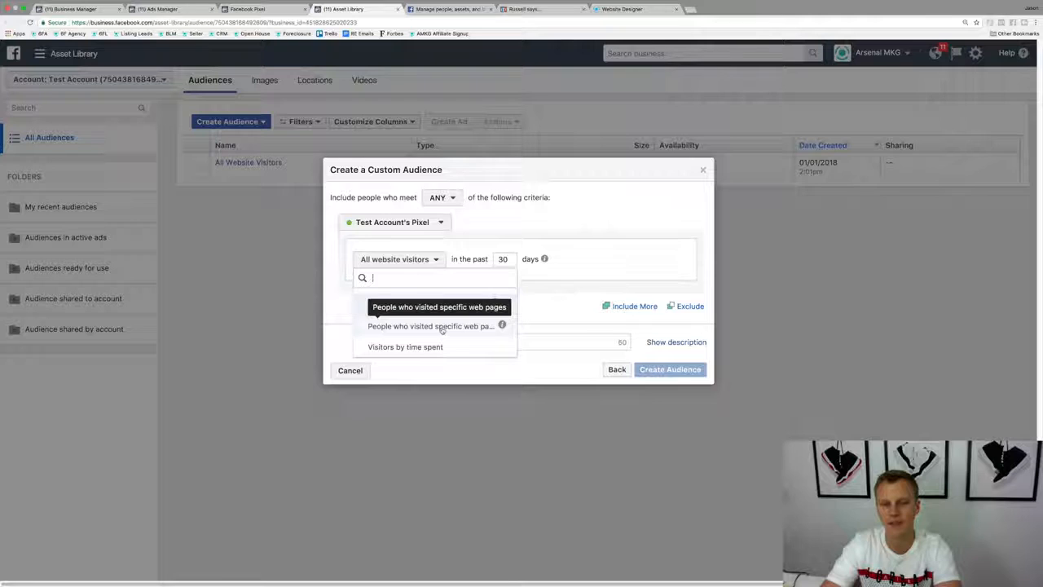
{"action": "left_click", "coordinate": [440, 327]}
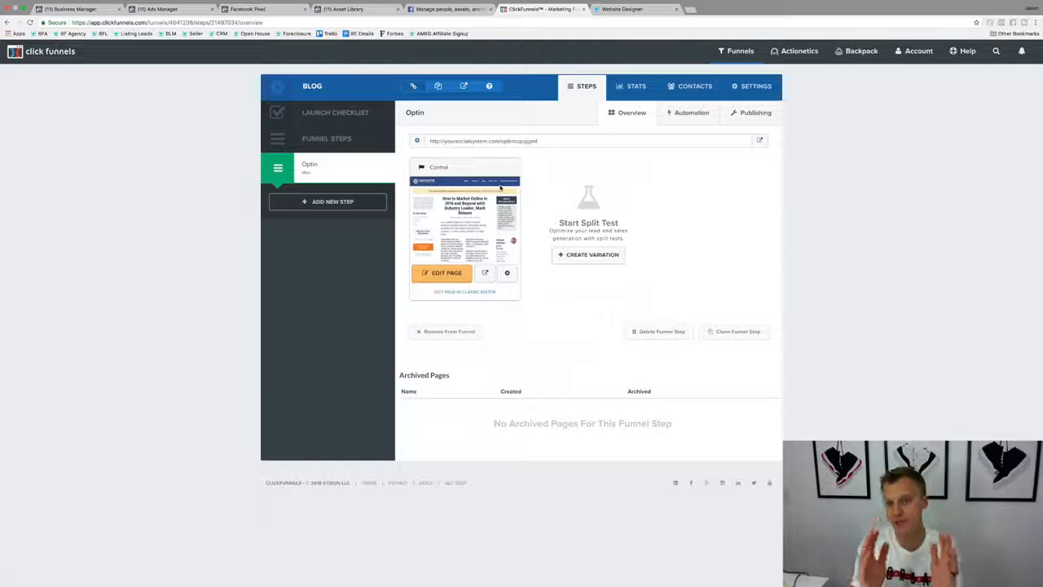
Open the live Optin page from ClickFunnels, copy its URL and return to the custom audience in Facebook's Asset Library.
{"action": "left_click", "coordinate": [759, 140]}
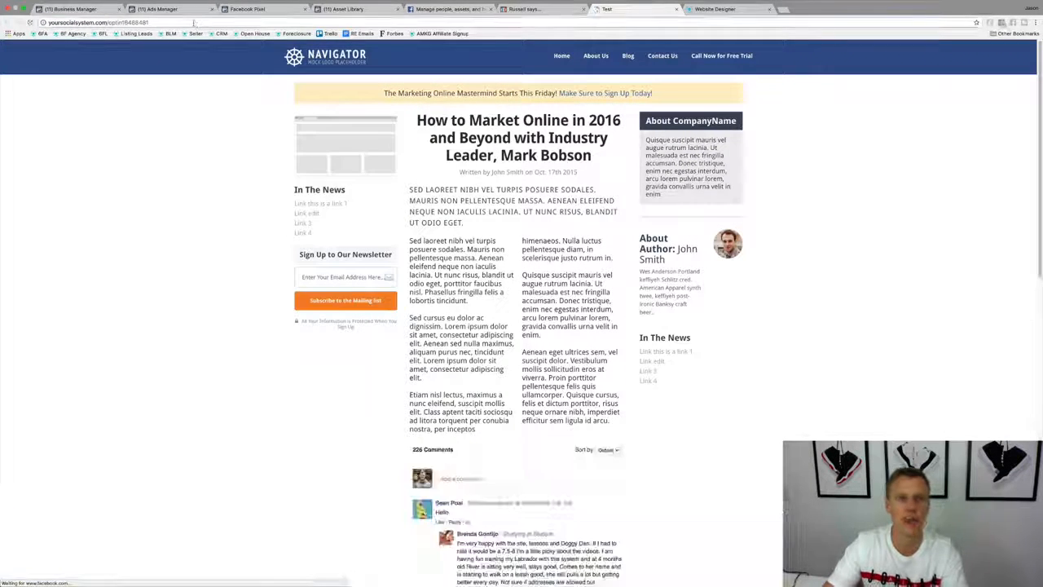
{"action": "left_click", "coordinate": [194, 23]}
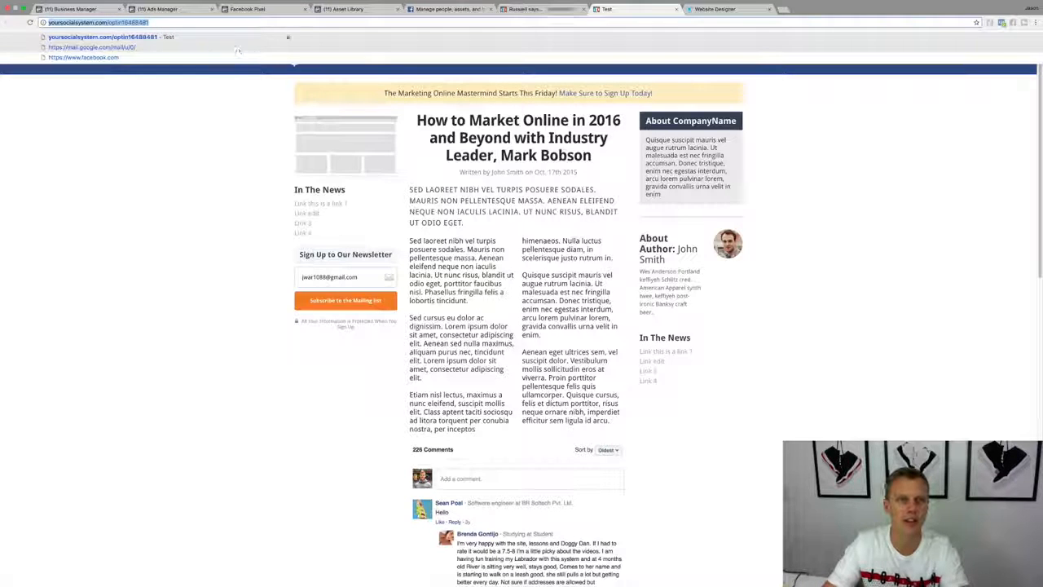
{"action": "left_click", "coordinate": [259, 10]}
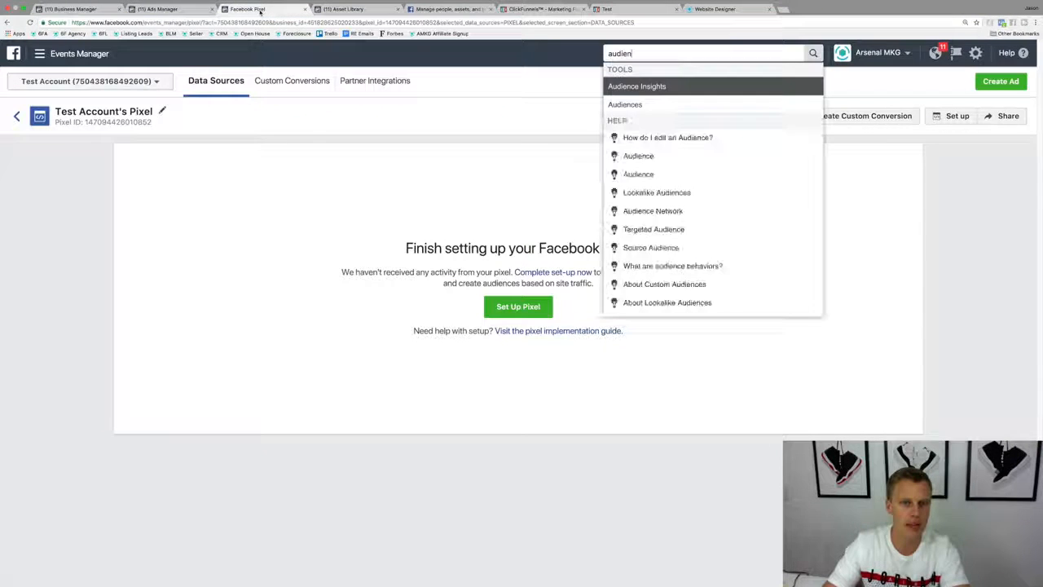
{"action": "left_click", "coordinate": [159, 9]}
{"action": "left_click", "coordinate": [86, 10]}
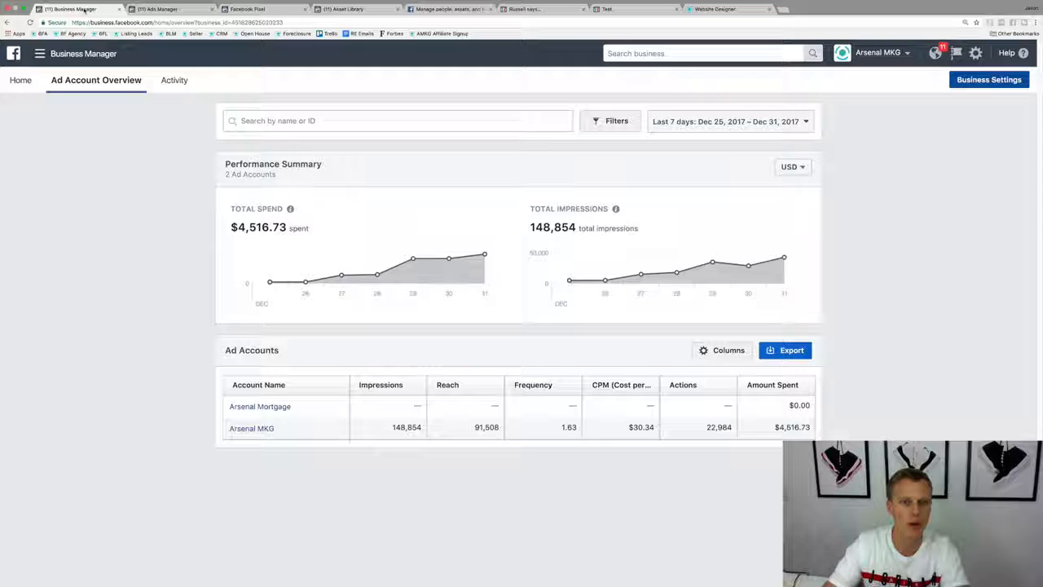
{"action": "left_click", "coordinate": [363, 9]}
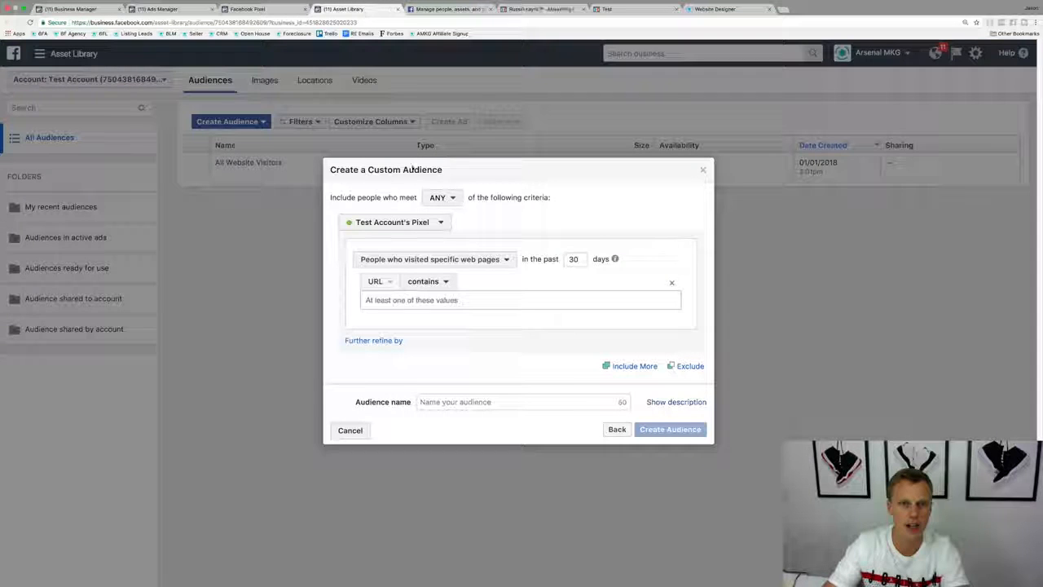
{"action": "left_click", "coordinate": [421, 299]}
{"action": "type", "text": "http://yoursocialsystem.com/optin16488481"}
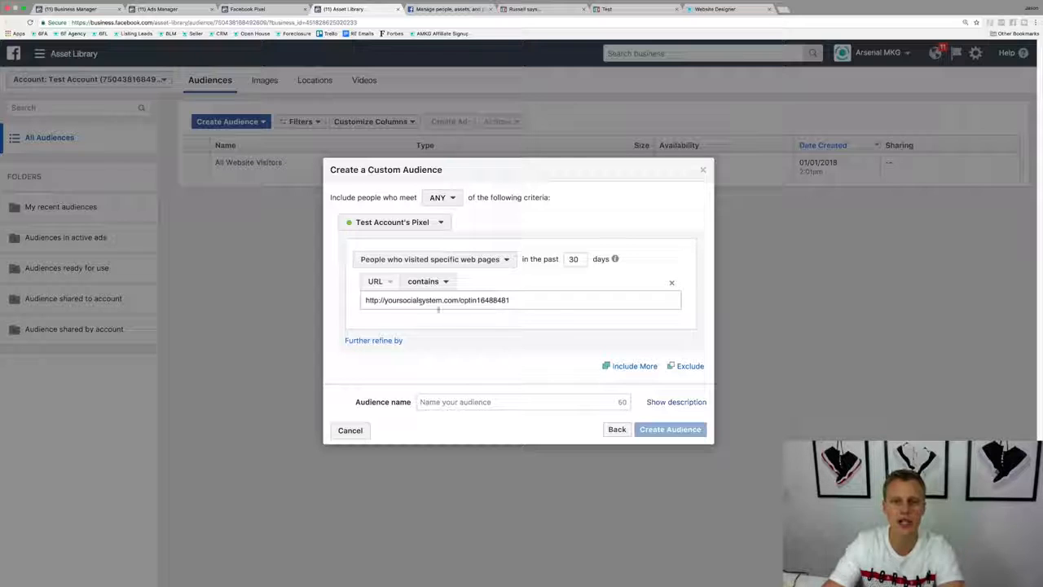
{"action": "left_click", "coordinate": [570, 260]}
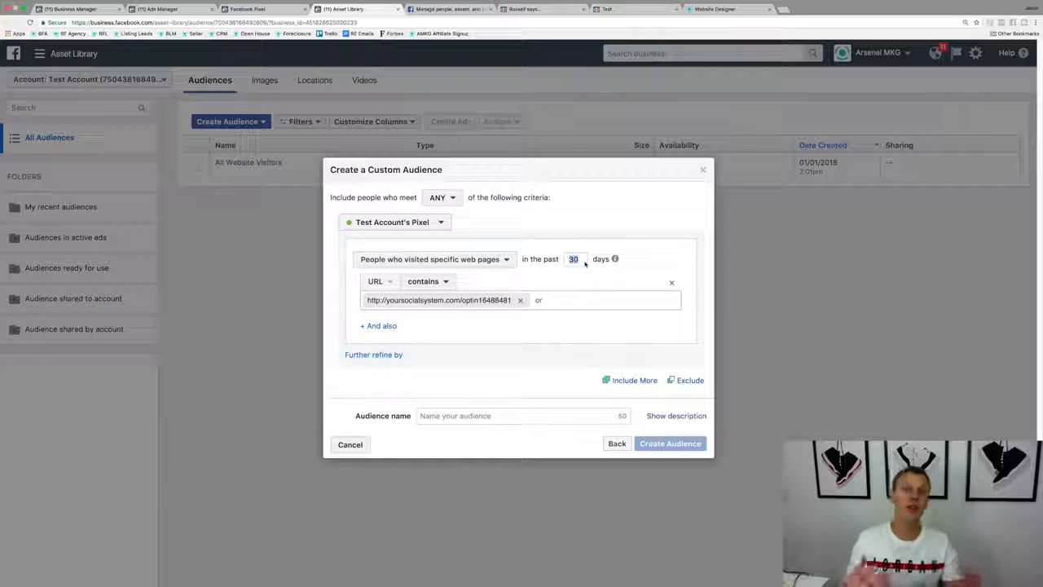
{"action": "type", "text": "7"}
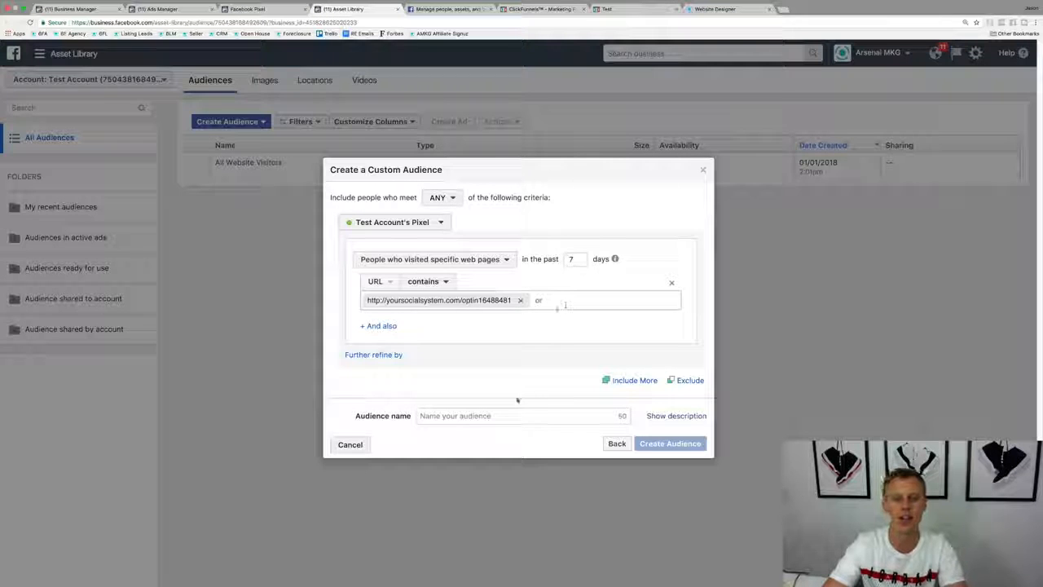
Name the audience "Blog Post Test Demo Page" and recheck the live blog page it targets.
{"action": "left_click", "coordinate": [476, 418]}
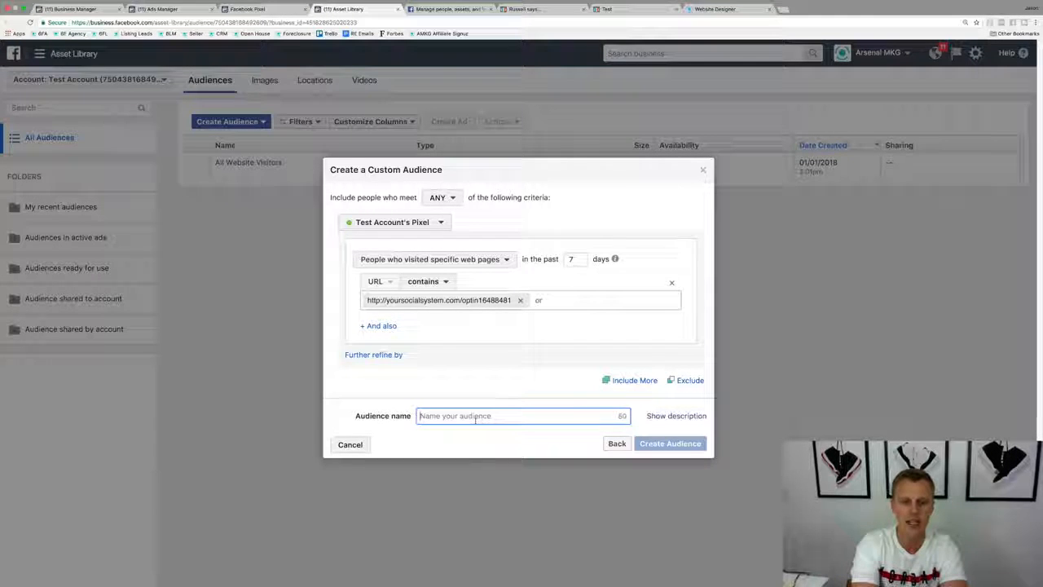
{"action": "type", "text": "Blog"}
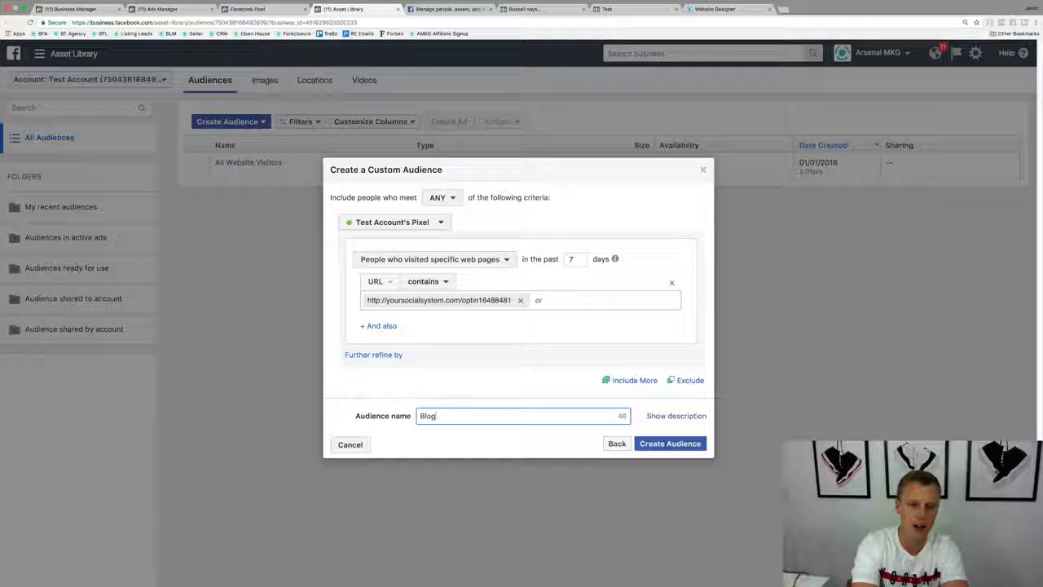
{"action": "type", "text": " Post Test Demo Page"}
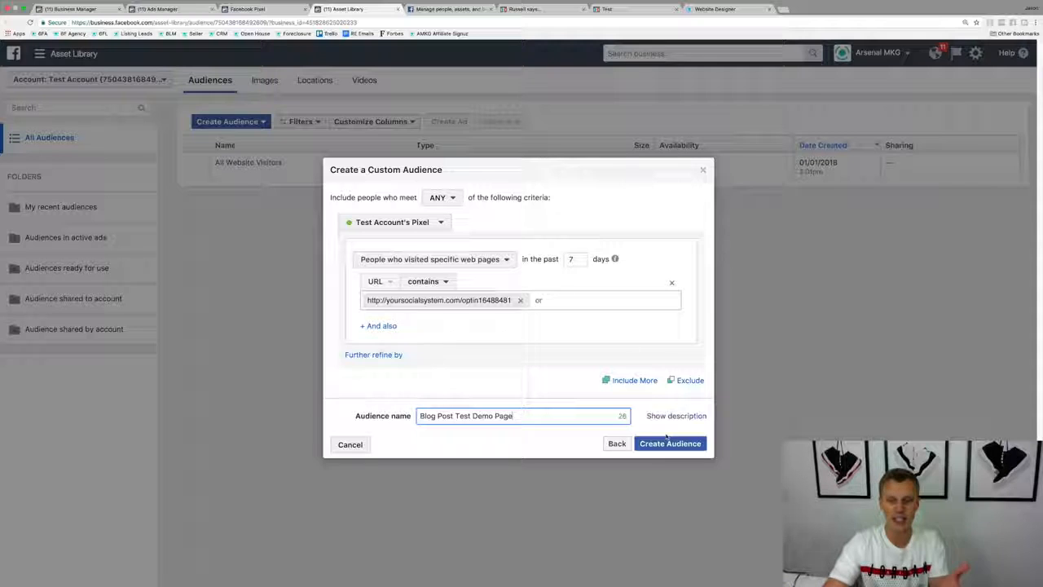
{"action": "left_click", "coordinate": [626, 8]}
{"action": "left_click", "coordinate": [366, 9]}
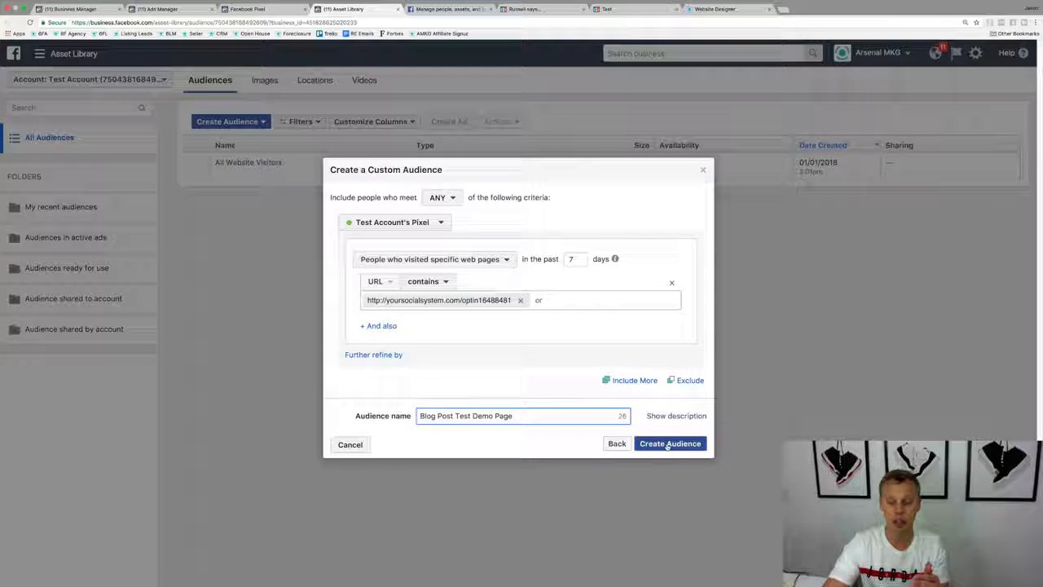
Create the "Blog Post Test Demo Page" custom audience and close the creation dialog.
{"action": "left_click", "coordinate": [668, 444]}
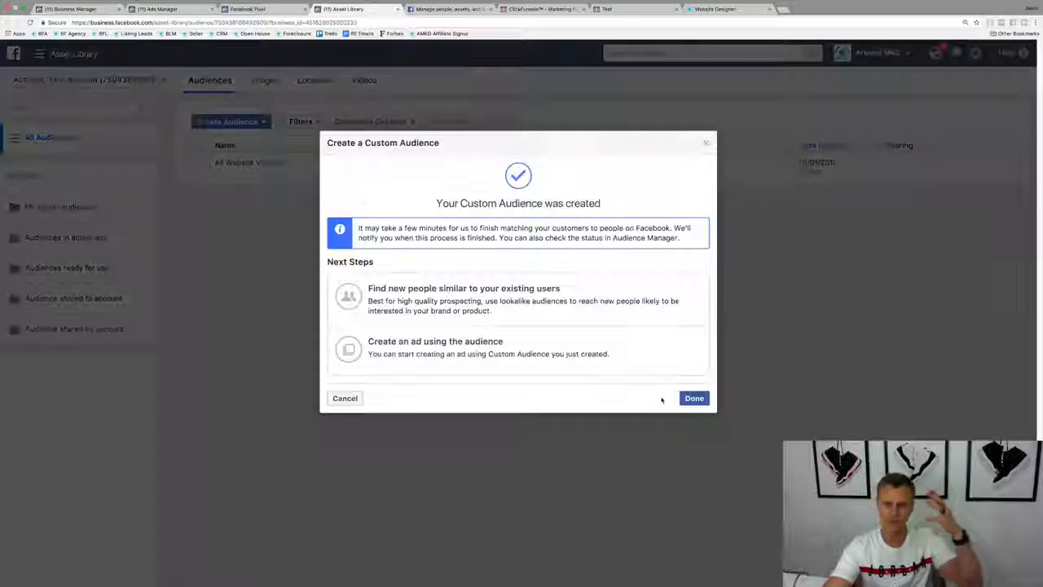
{"action": "left_click", "coordinate": [694, 399]}
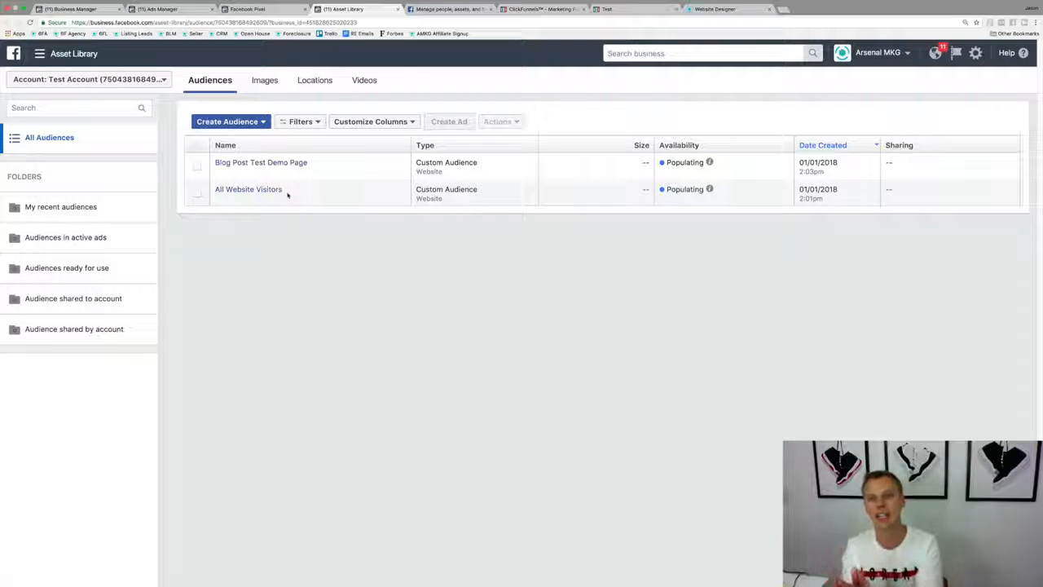
Start a lookalike audience that uses the Blog Post Test Demo Page custom audience as its source.
{"action": "left_click", "coordinate": [249, 122]}
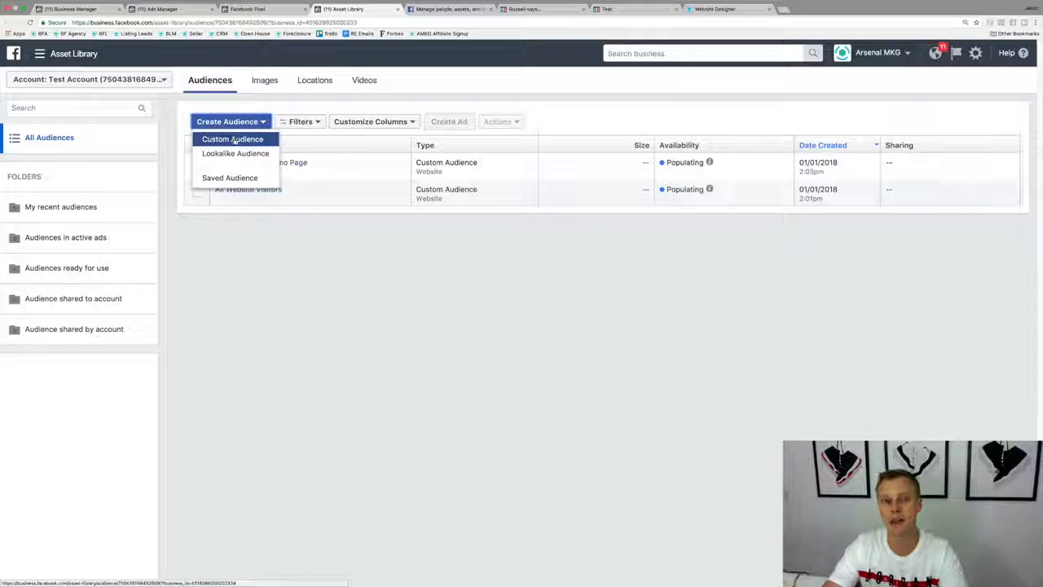
{"action": "left_click", "coordinate": [235, 153]}
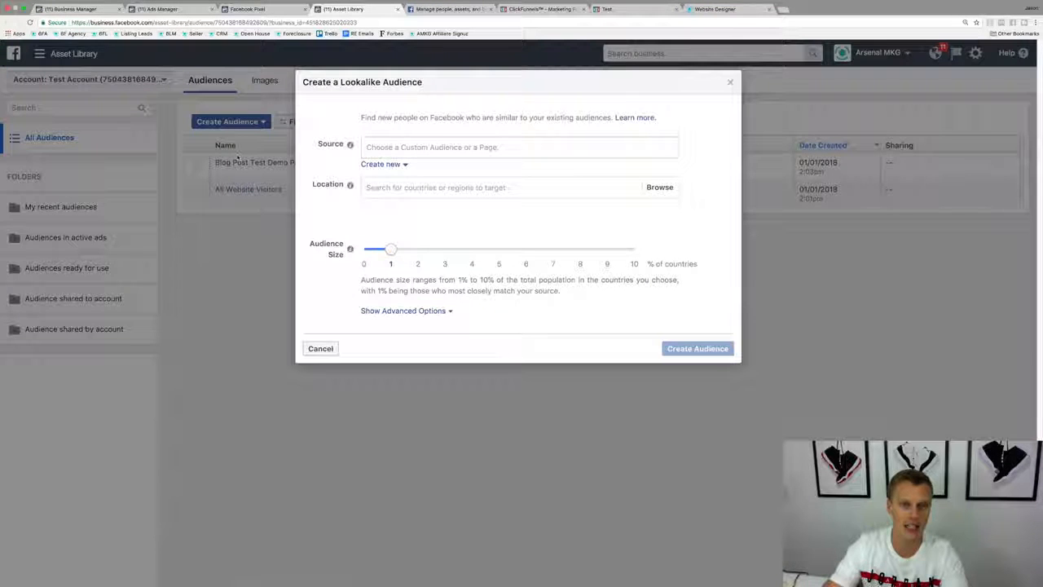
{"action": "left_click", "coordinate": [382, 148]}
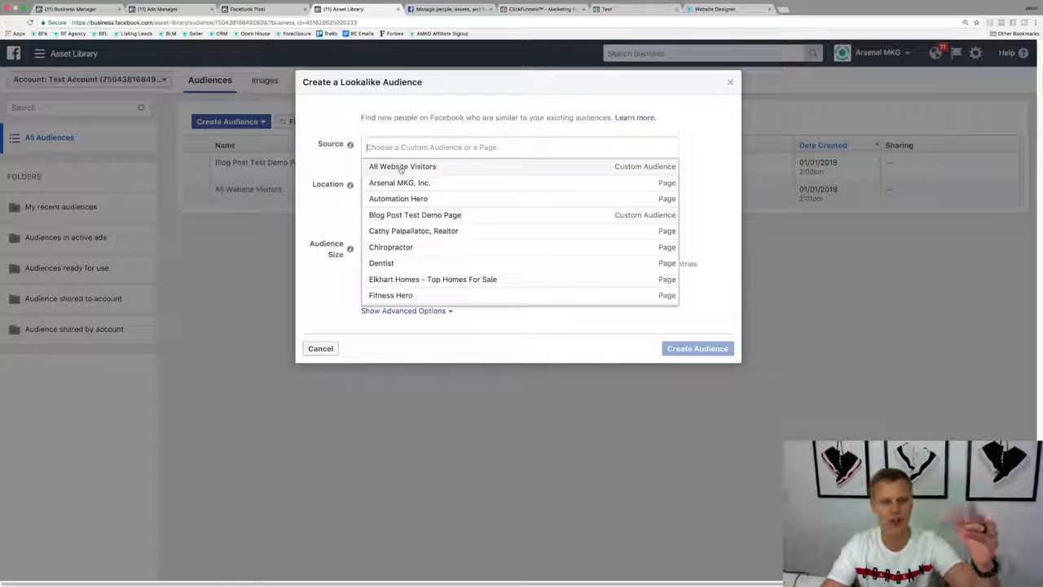
{"action": "scroll", "coordinate": [404, 192], "scroll_direction": "down", "scroll_amount": 5}
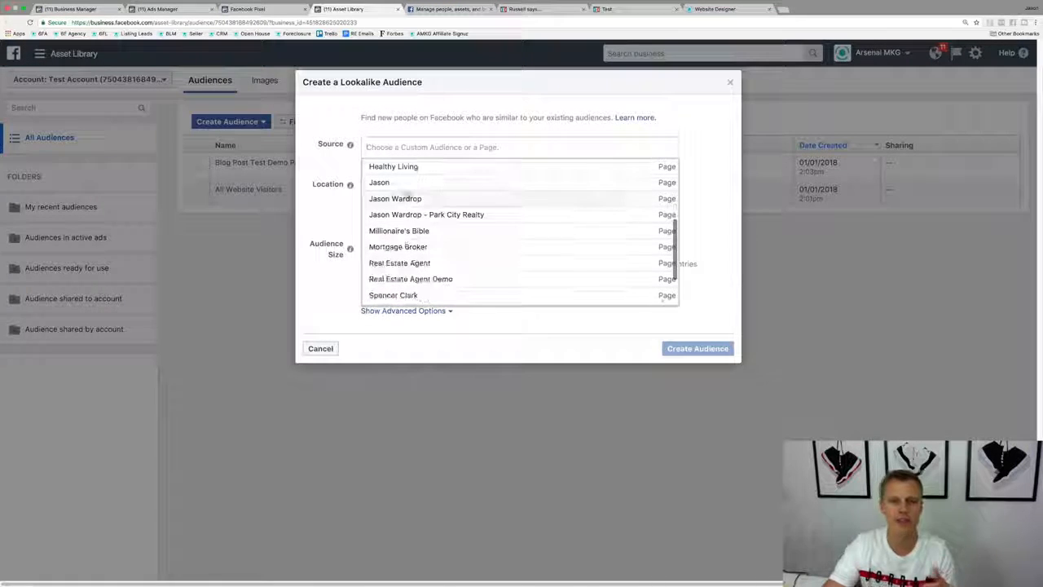
{"action": "scroll", "coordinate": [407, 193], "scroll_direction": "down", "scroll_amount": 3}
{"action": "scroll", "coordinate": [407, 193], "scroll_direction": "up", "scroll_amount": 10}
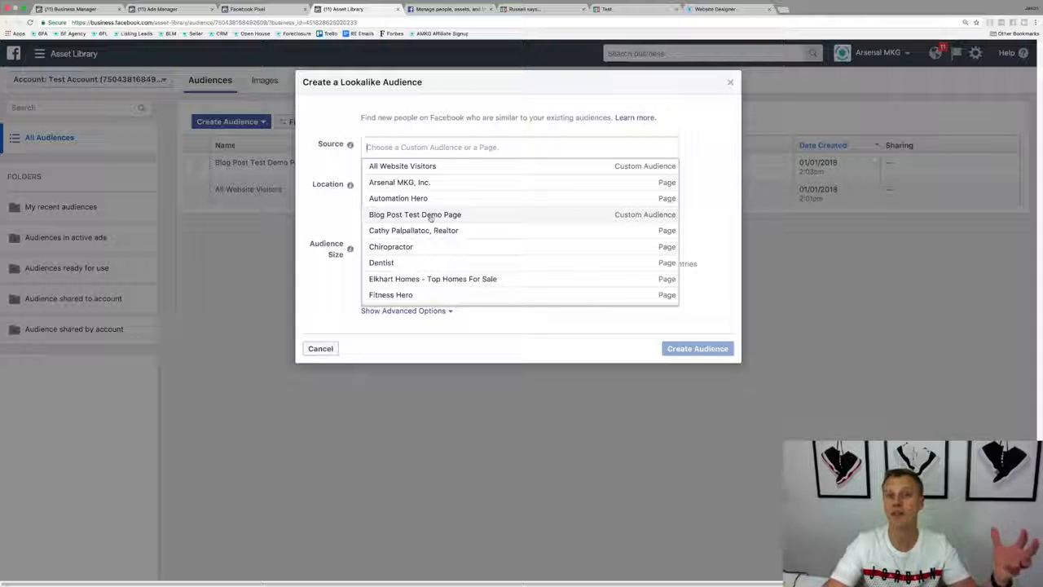
{"action": "left_click", "coordinate": [430, 215]}
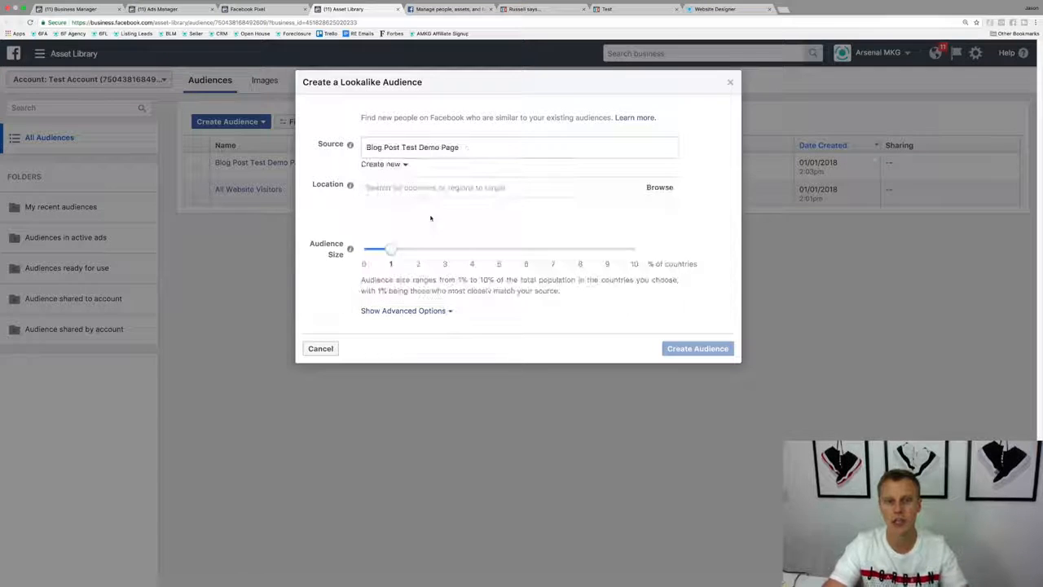
Set the lookalike audience's location to United States.
{"action": "left_click", "coordinate": [418, 194]}
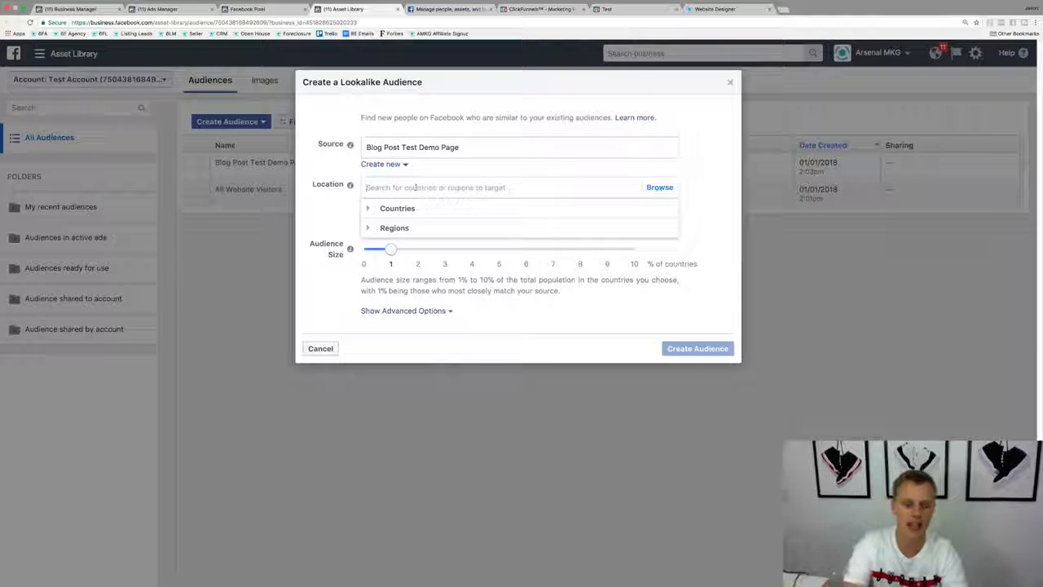
{"action": "type", "text": "United States"}
{"action": "key", "text": "Return"}
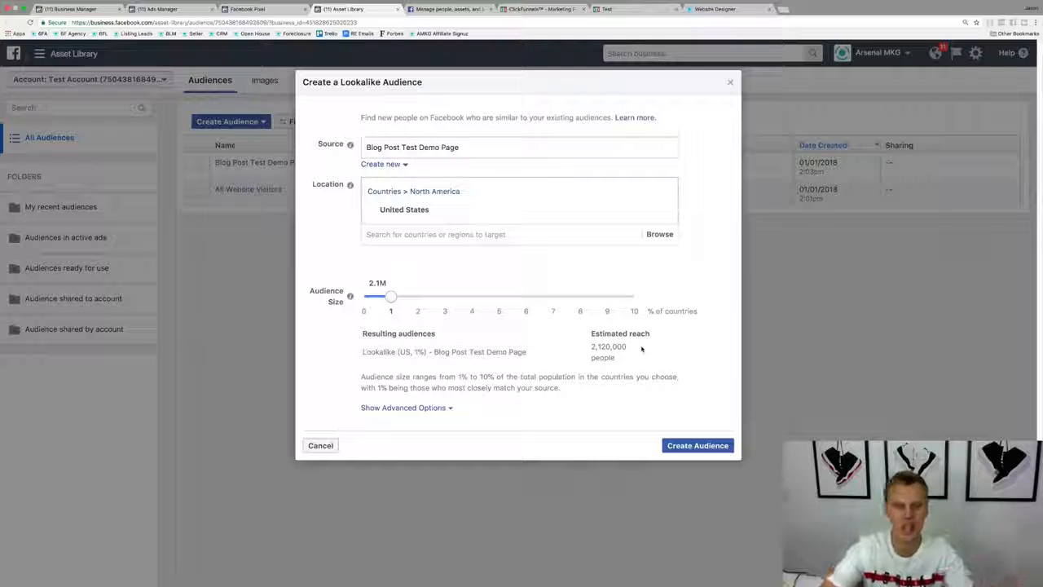
Set the lookalike to a single audience sized at 1% of the country and create it.
{"action": "left_click_drag", "start_coordinate": [392, 298], "coordinate": [445, 298]}
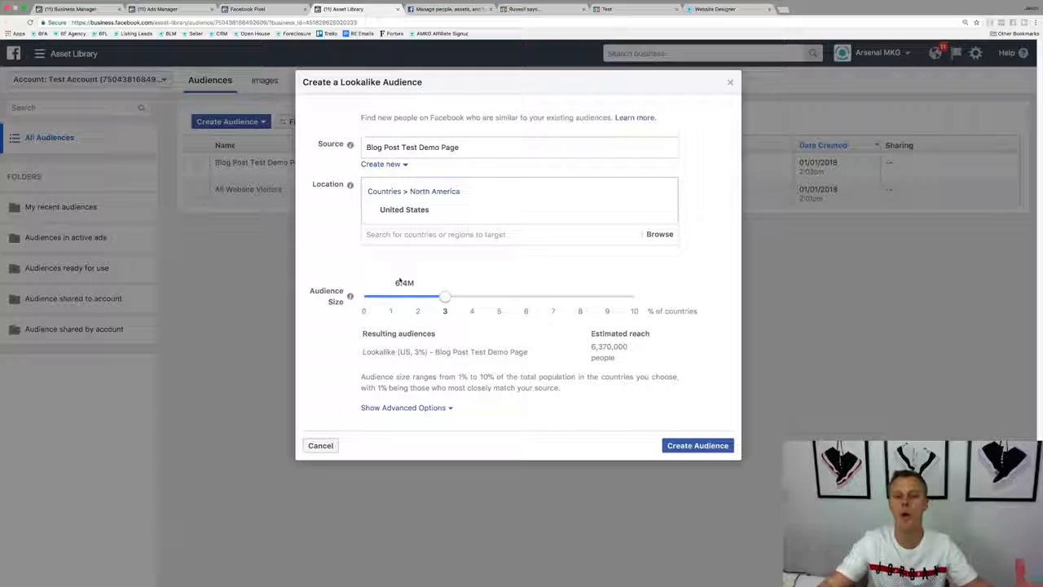
{"action": "left_click_drag", "start_coordinate": [442, 297], "coordinate": [393, 298]}
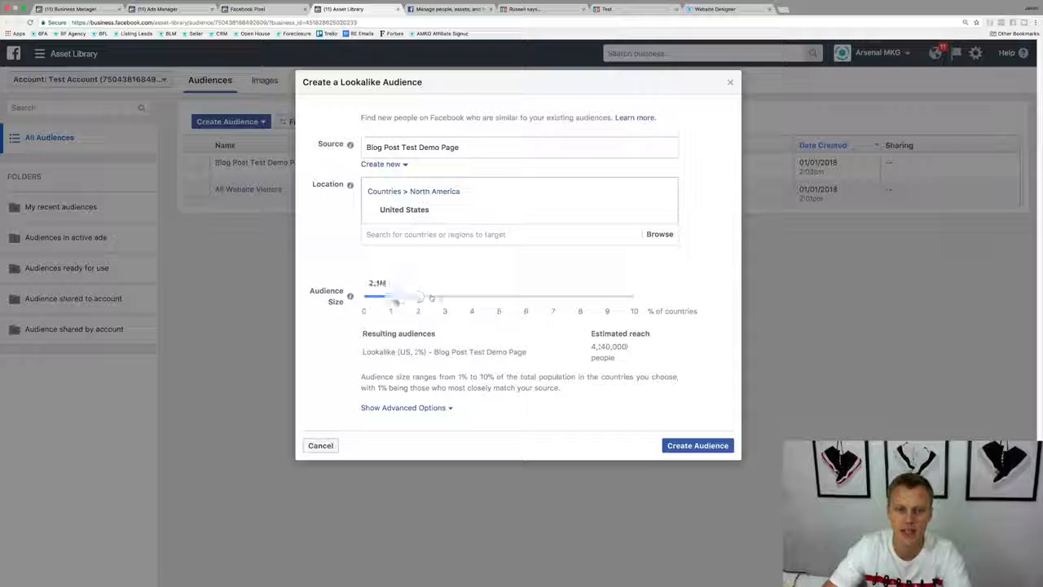
{"action": "left_click", "coordinate": [405, 407]}
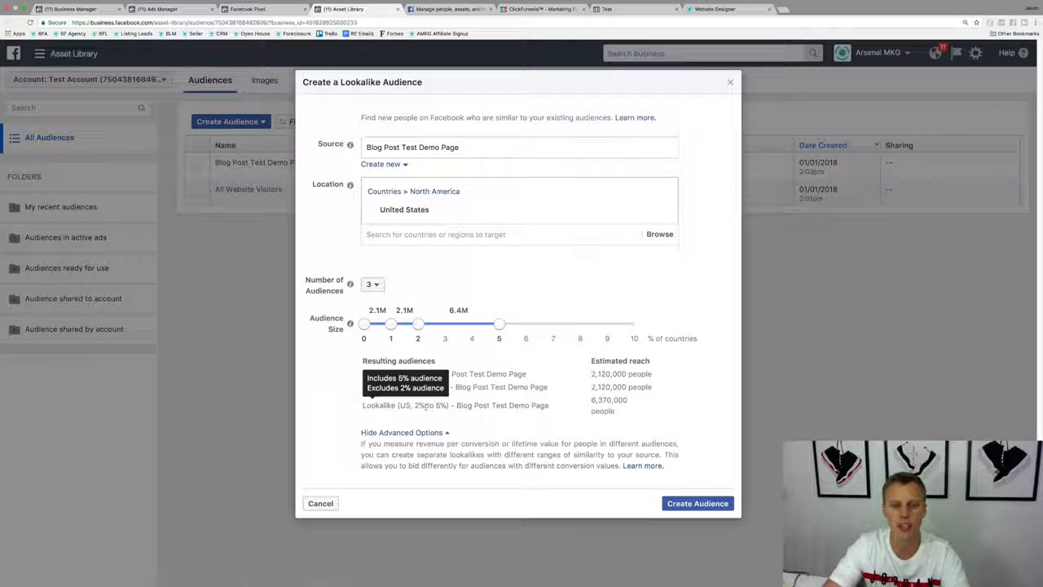
{"action": "left_click", "coordinate": [378, 285]}
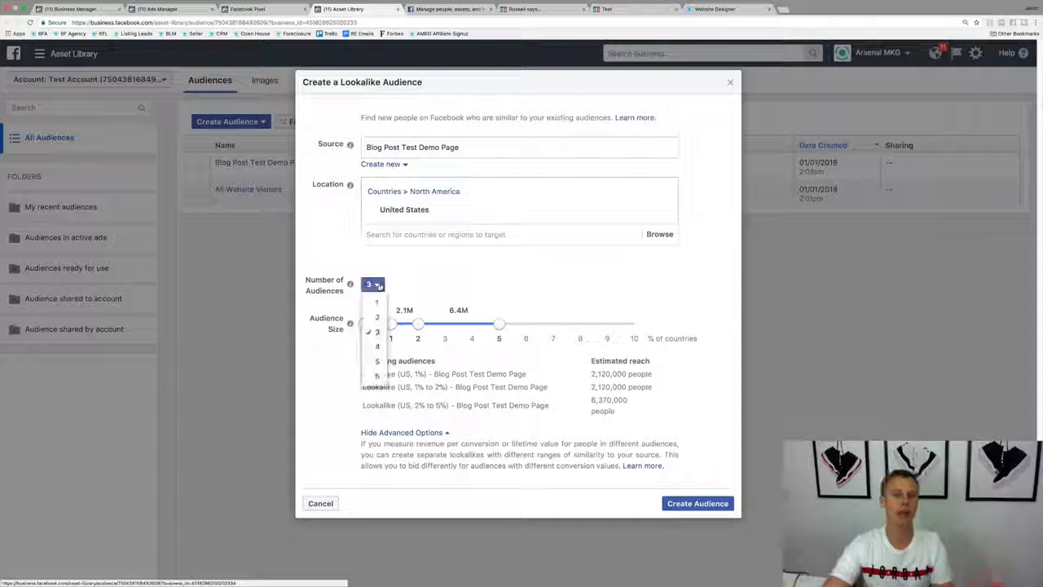
{"action": "left_click", "coordinate": [425, 295]}
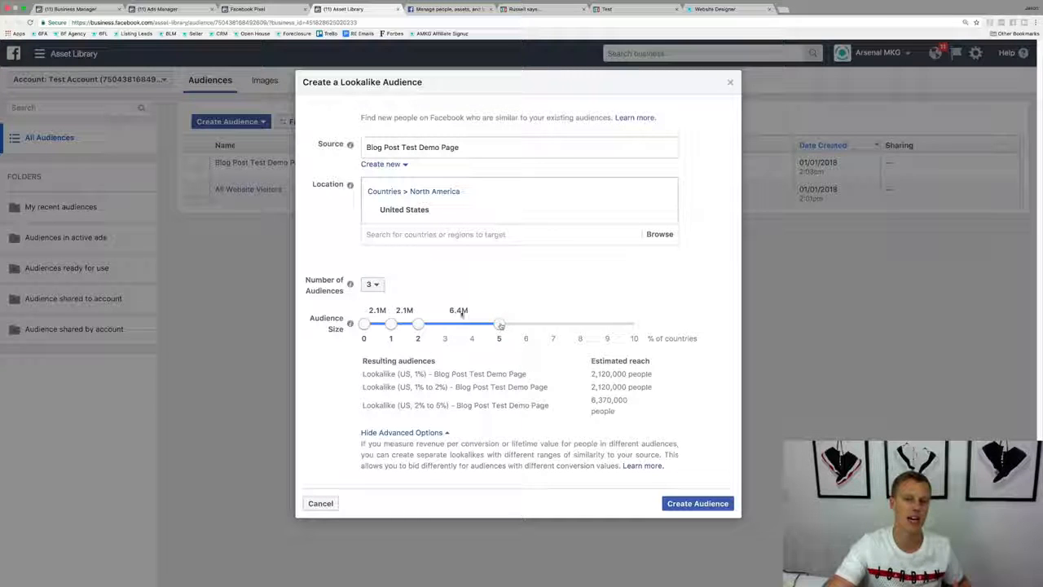
{"action": "left_click", "coordinate": [371, 284]}
{"action": "left_click", "coordinate": [373, 295]}
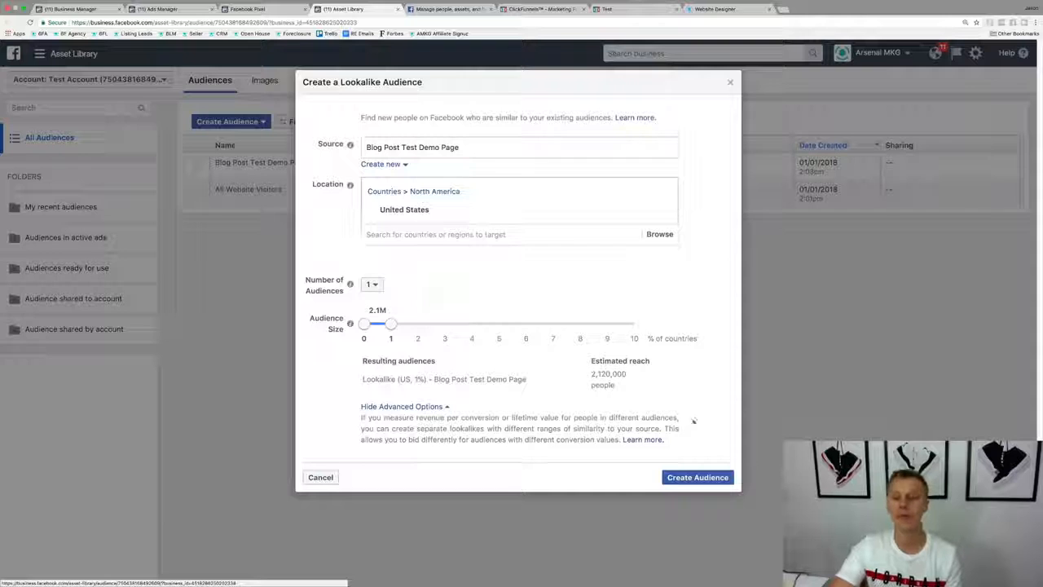
{"action": "left_click", "coordinate": [695, 477]}
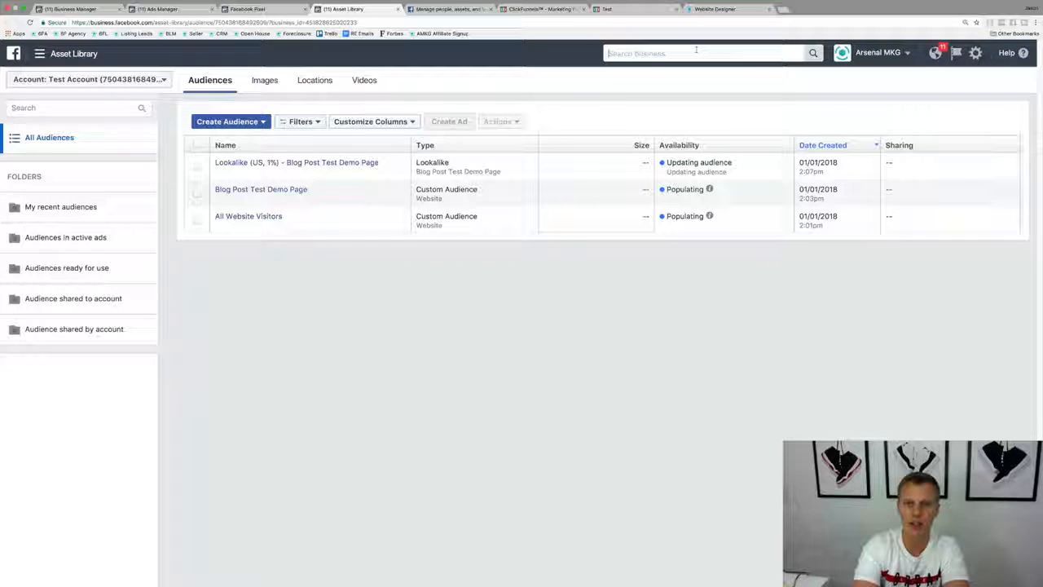
Find and open the Facebook Pixels overview in Events Manager.
{"action": "type", "text": "Pixle"}
{"action": "key", "text": "BackSpace"}
{"action": "key", "text": "BackSpace"}
{"action": "key", "text": "Return"}
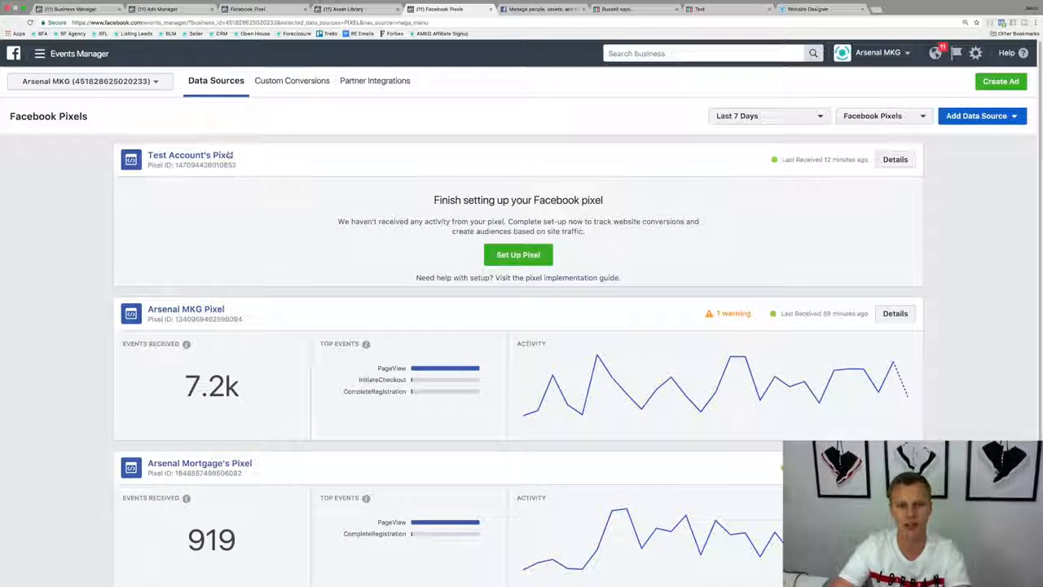
{"action": "left_click", "coordinate": [528, 255]}
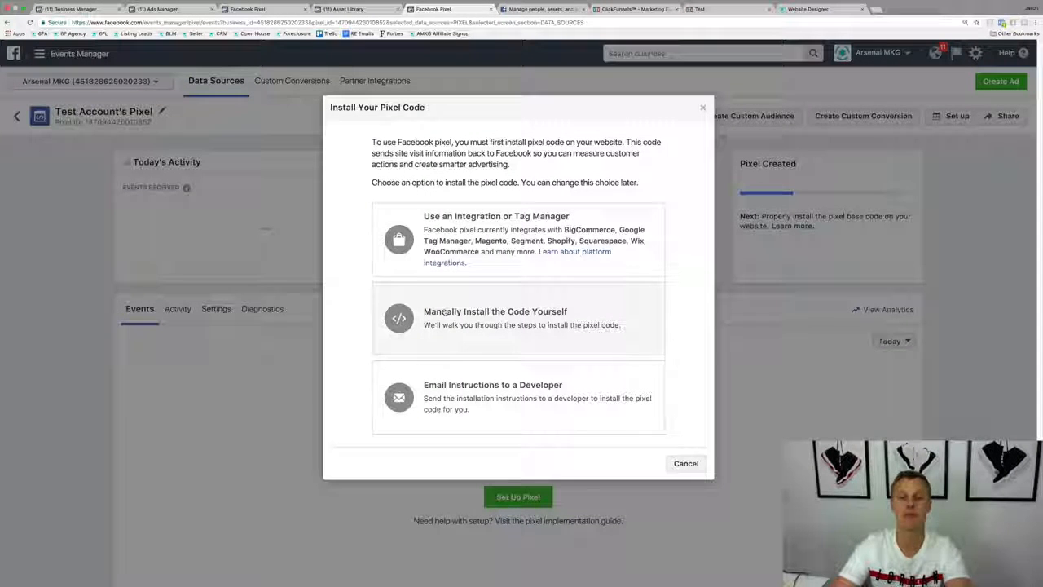
{"action": "left_click", "coordinate": [500, 303]}
{"action": "scroll", "coordinate": [456, 277], "scroll_direction": "down", "scroll_amount": 5}
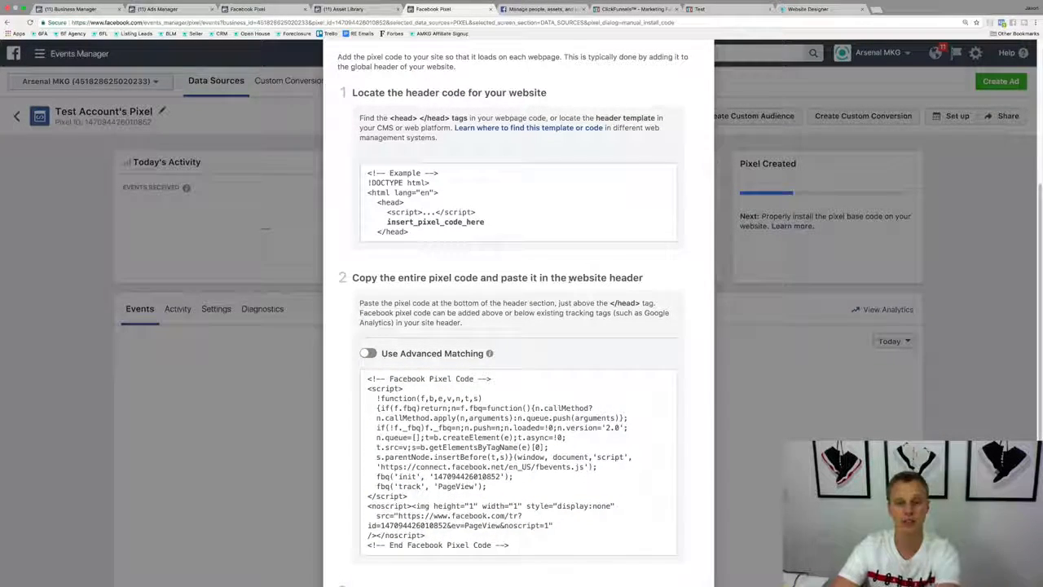
{"action": "left_click", "coordinate": [514, 462]}
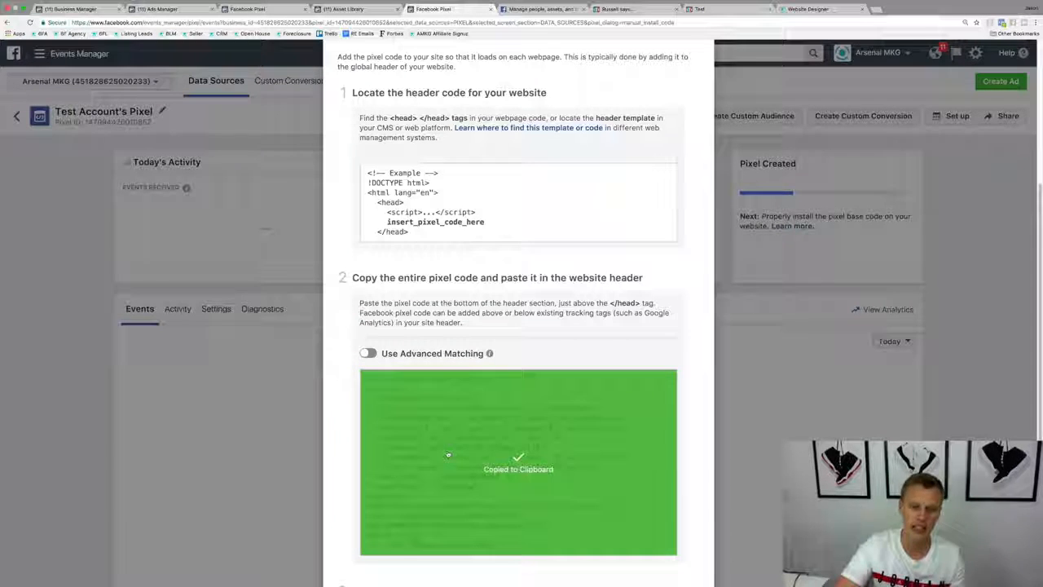